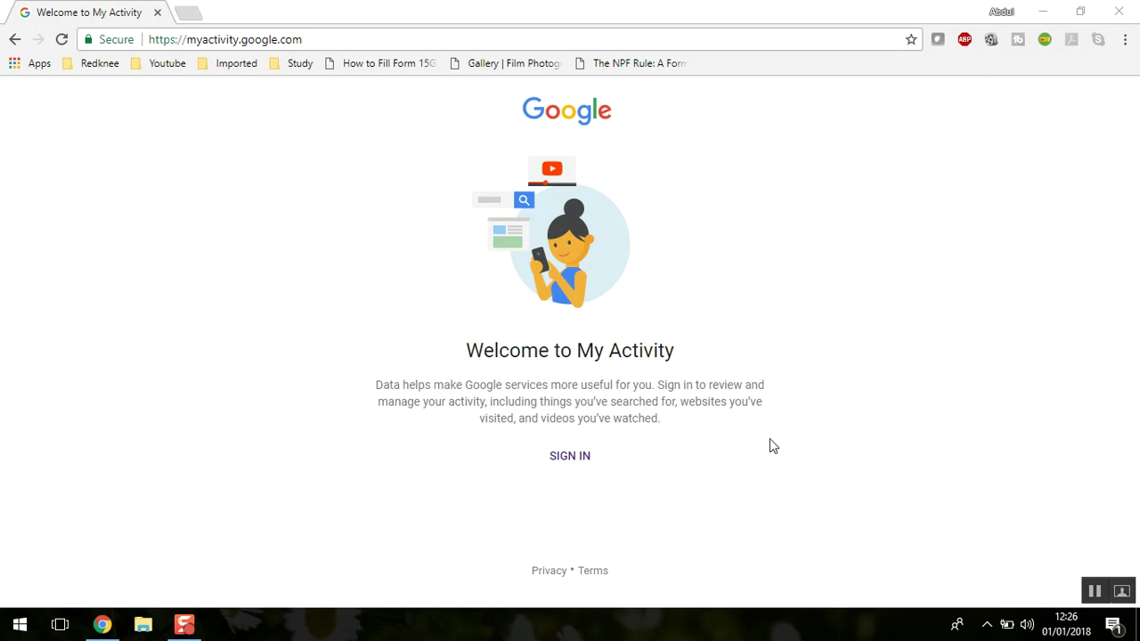
pyautogui.click(414, 40)
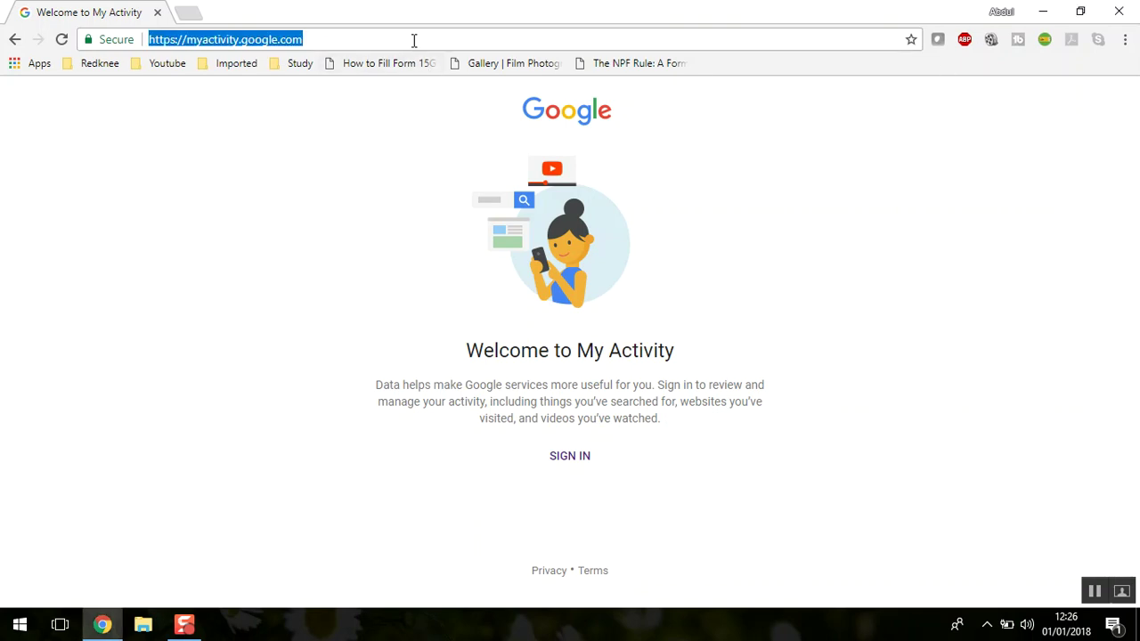
pyautogui.click(230, 299)
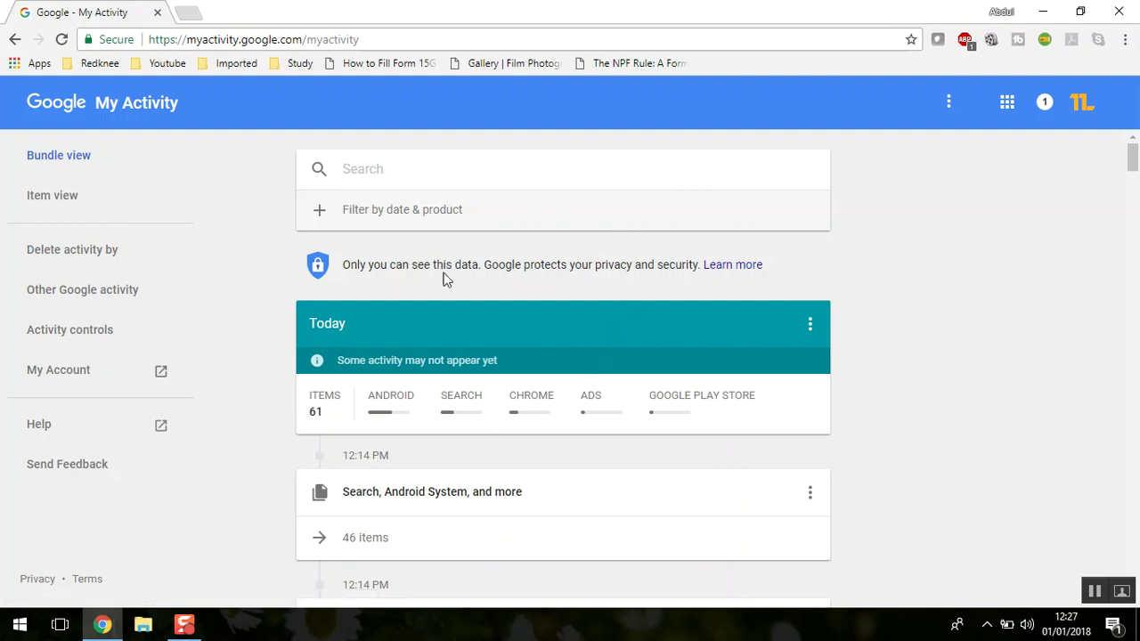
# Look through the recorded activity timeline for today and yesterday and return to its beginning
pyautogui.scroll(-1, 445, 392)
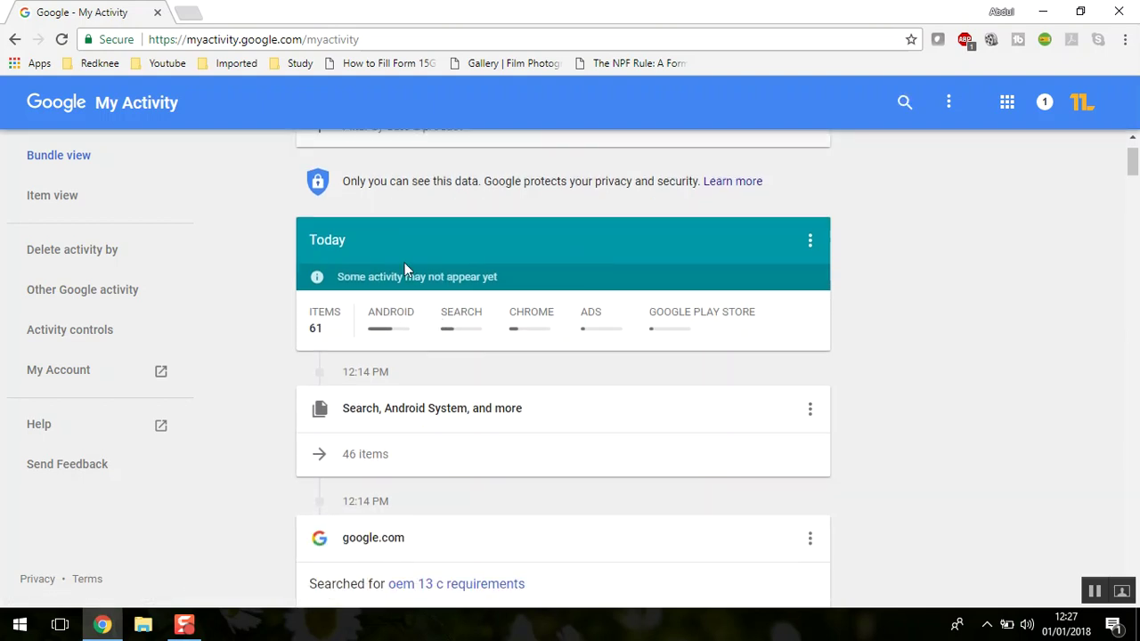
pyautogui.scroll(-2, 405, 261)
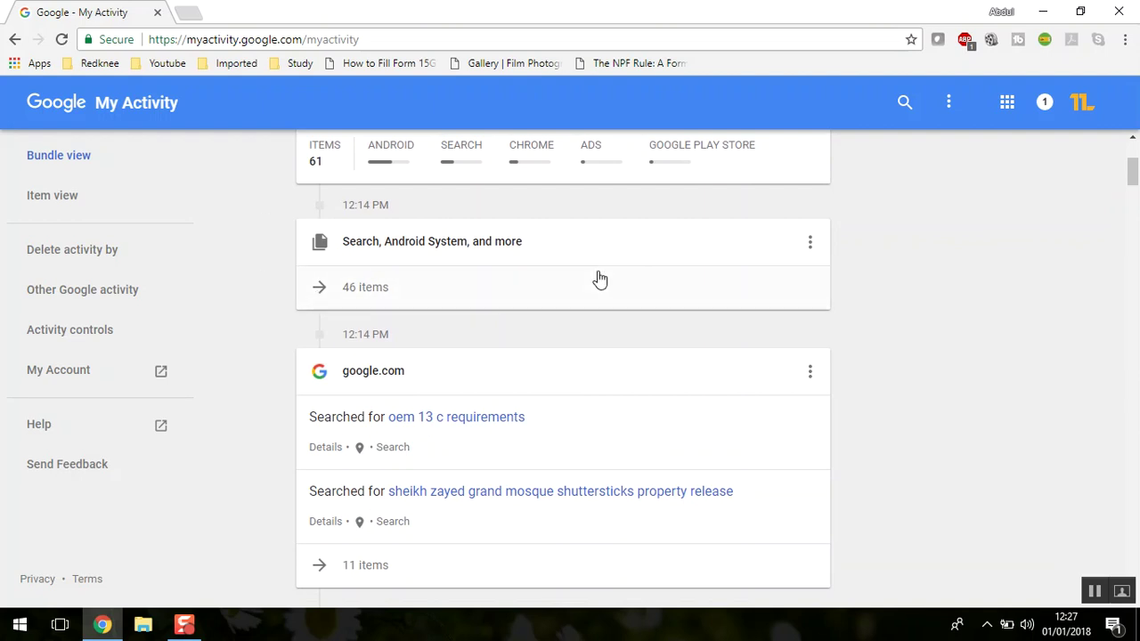
pyautogui.scroll(-8, 567, 296)
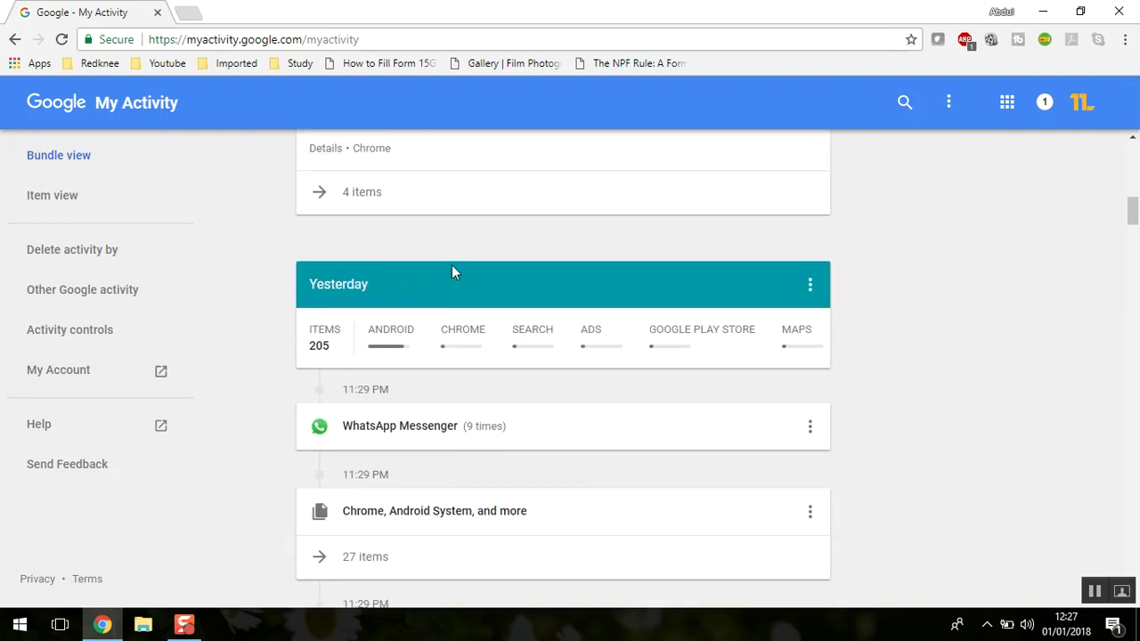
pyautogui.scroll(-15, 453, 272)
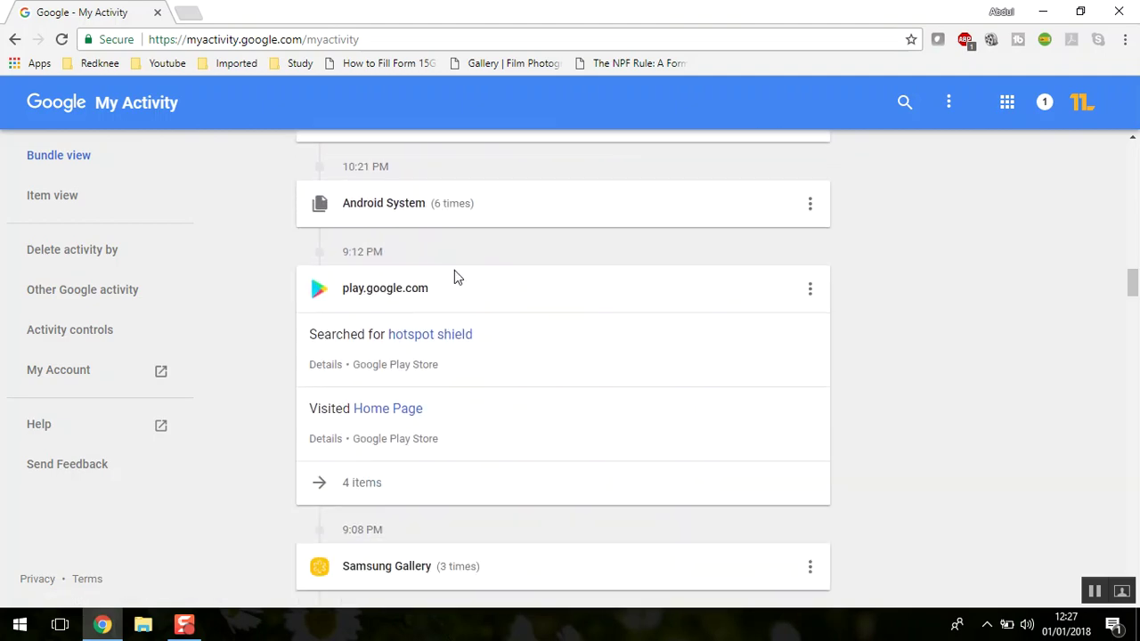
pyautogui.scroll(-15, 452, 274)
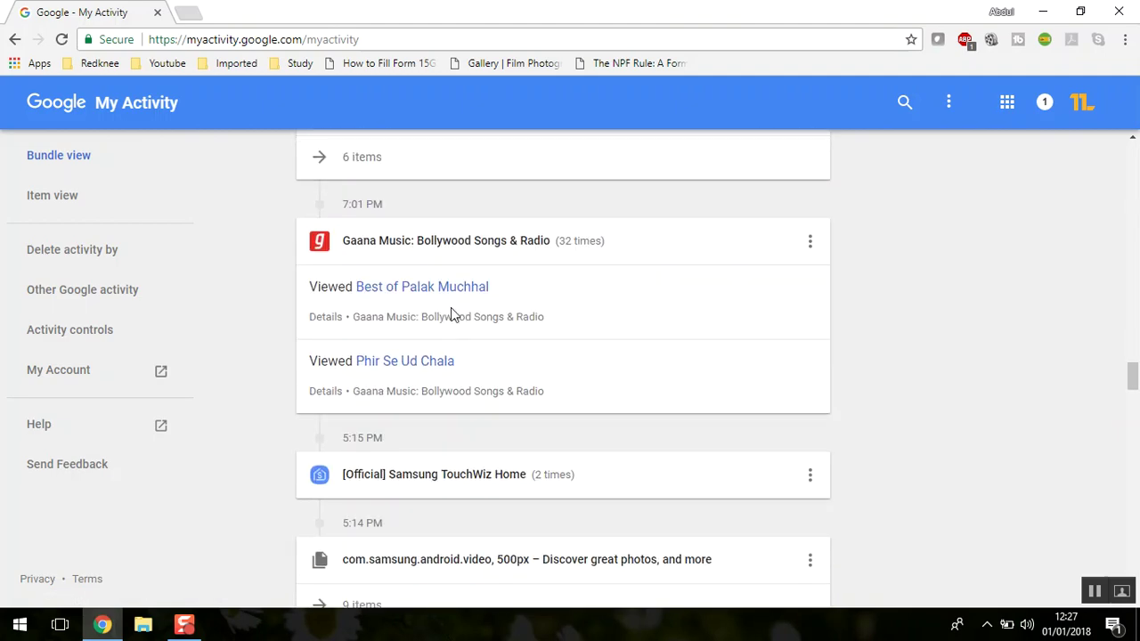
pyautogui.scroll(15, 450, 313)
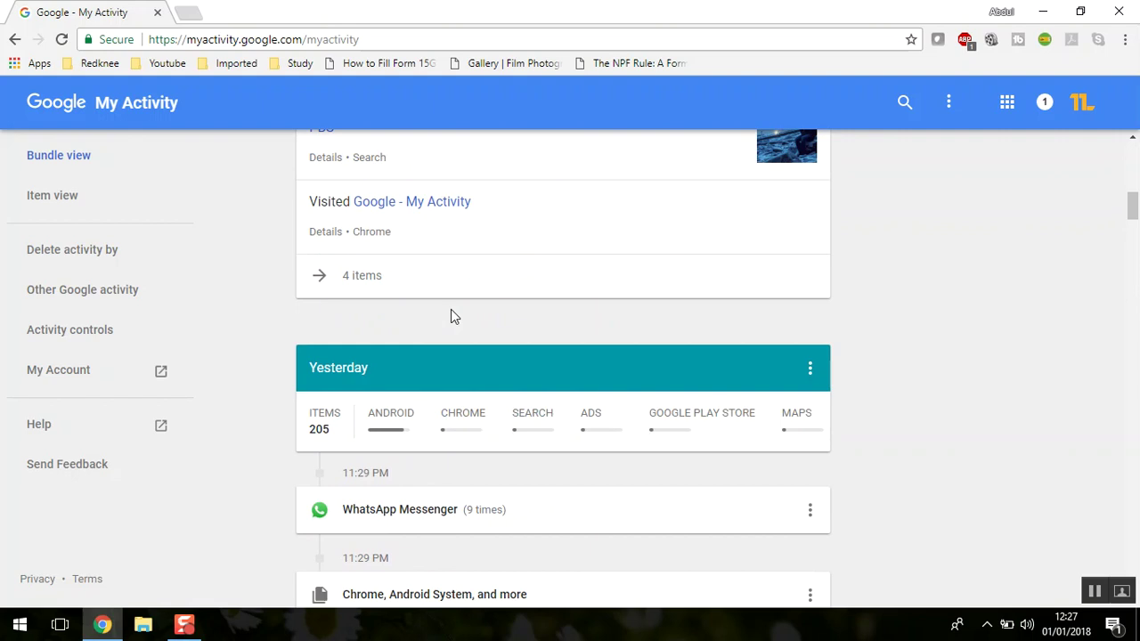
pyautogui.scroll(5, 450, 317)
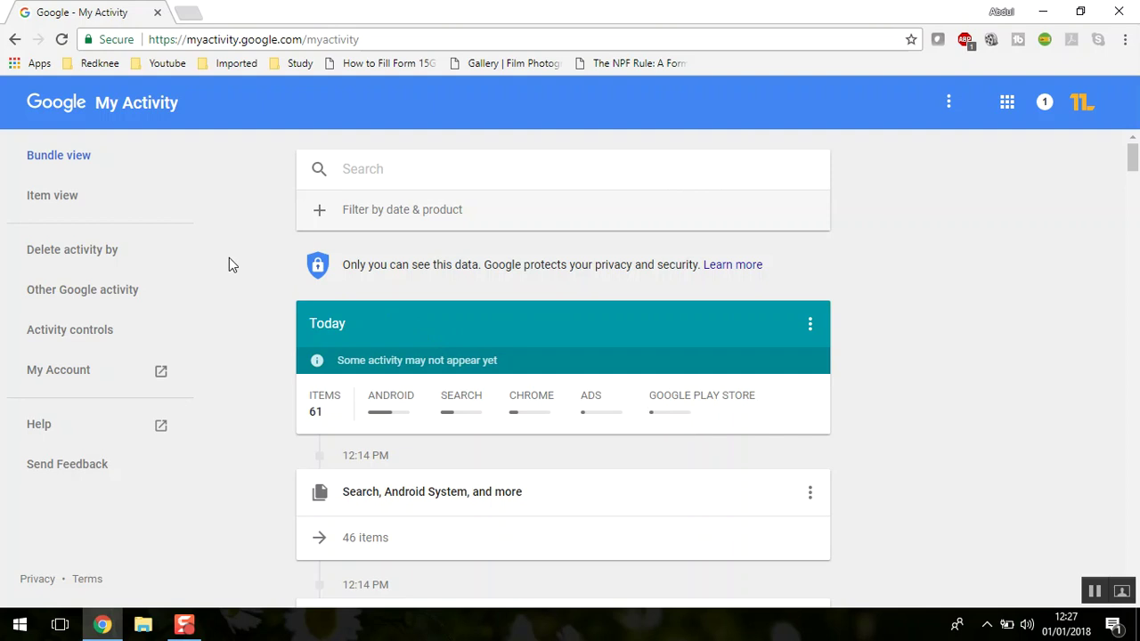
# Open the Delete activity by page and set the delete-by-date range to All time
pyautogui.click(84, 257)
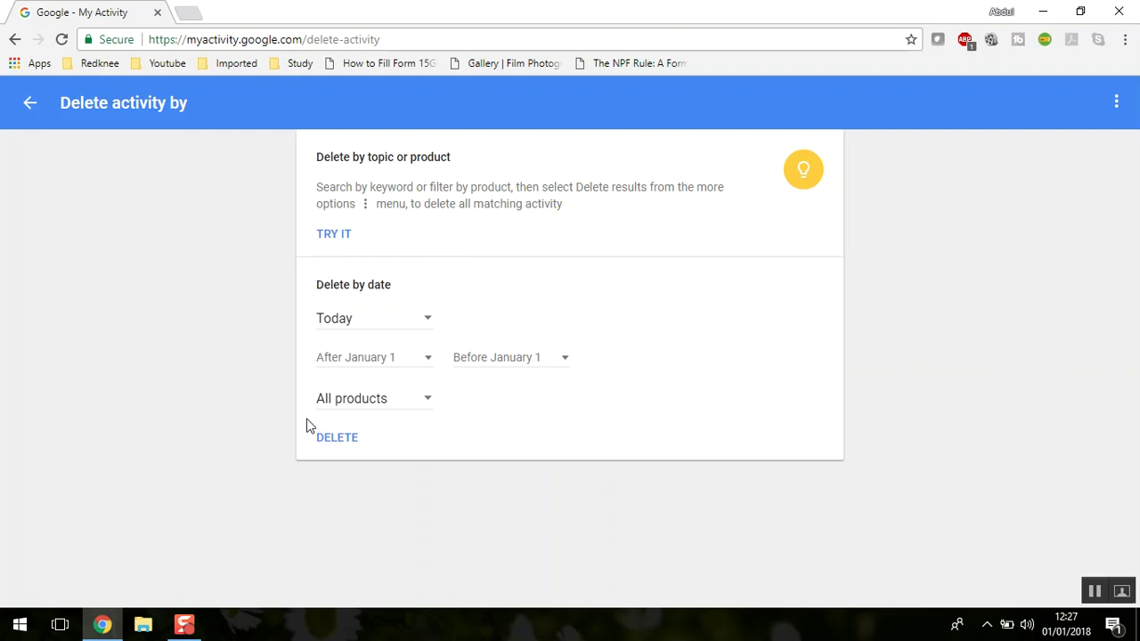
pyautogui.click(428, 320)
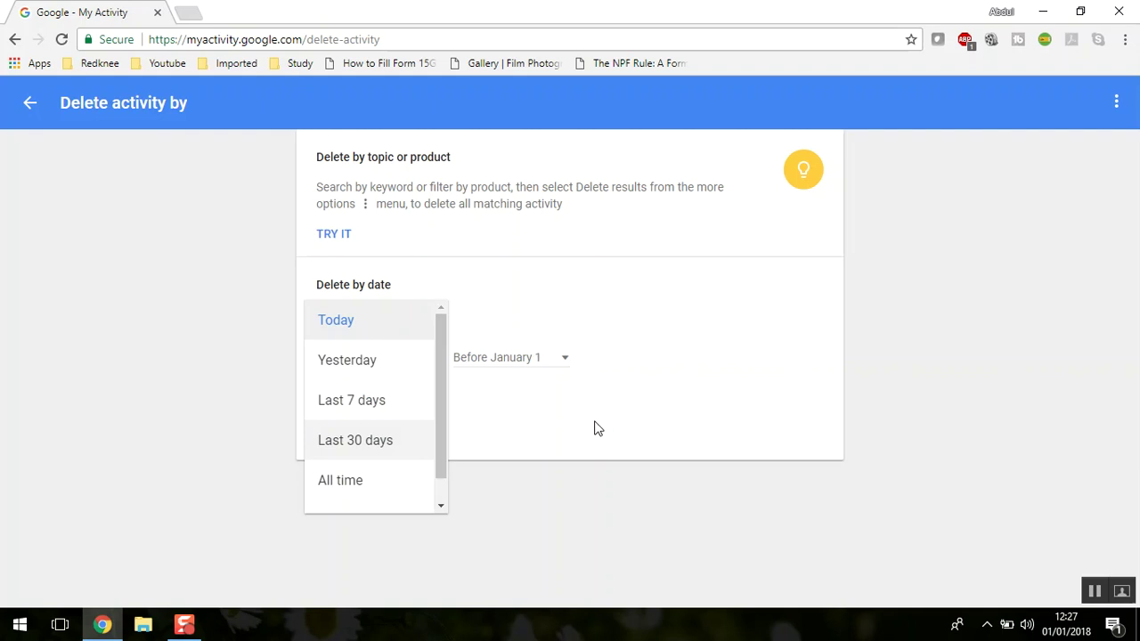
pyautogui.click(532, 428)
pyautogui.click(428, 361)
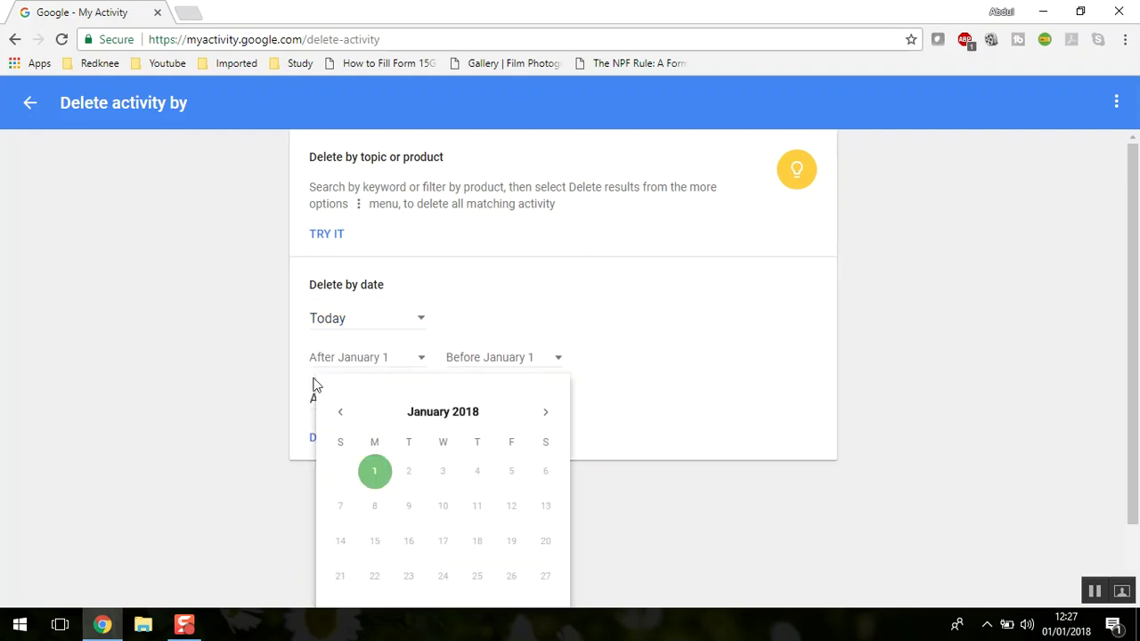
pyautogui.click(618, 406)
pyautogui.click(431, 326)
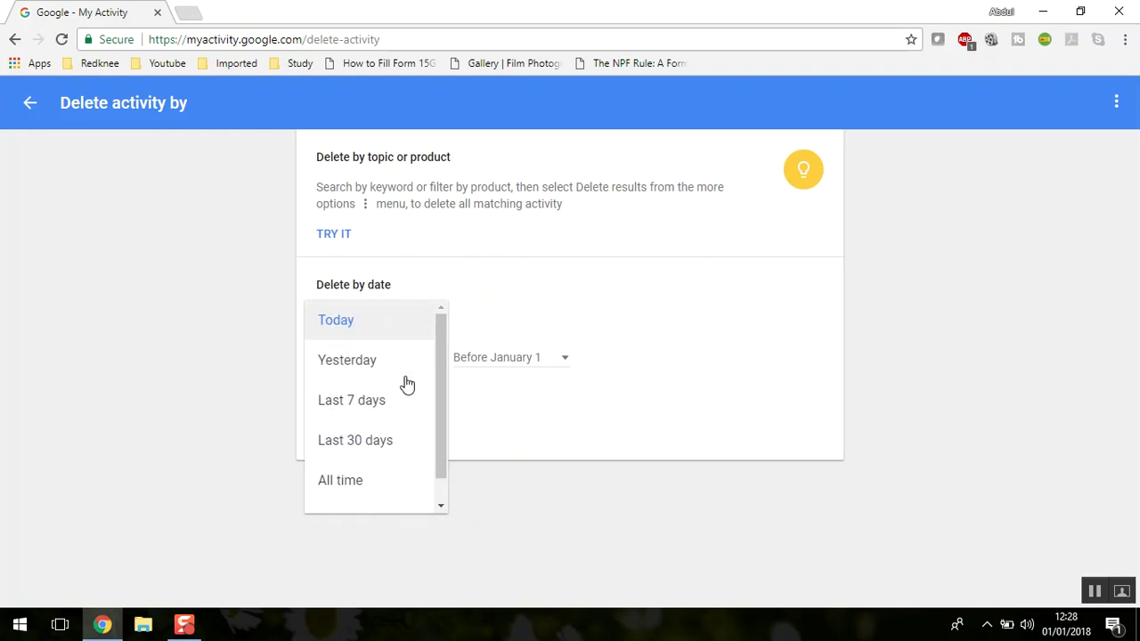
pyautogui.click(363, 485)
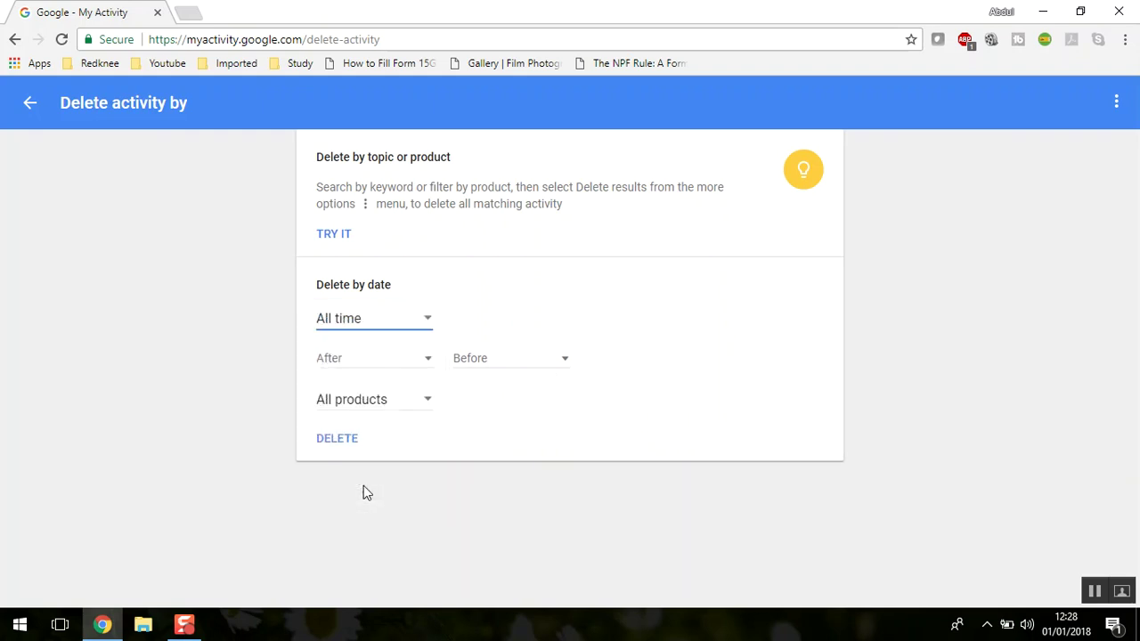
pyautogui.click(462, 434)
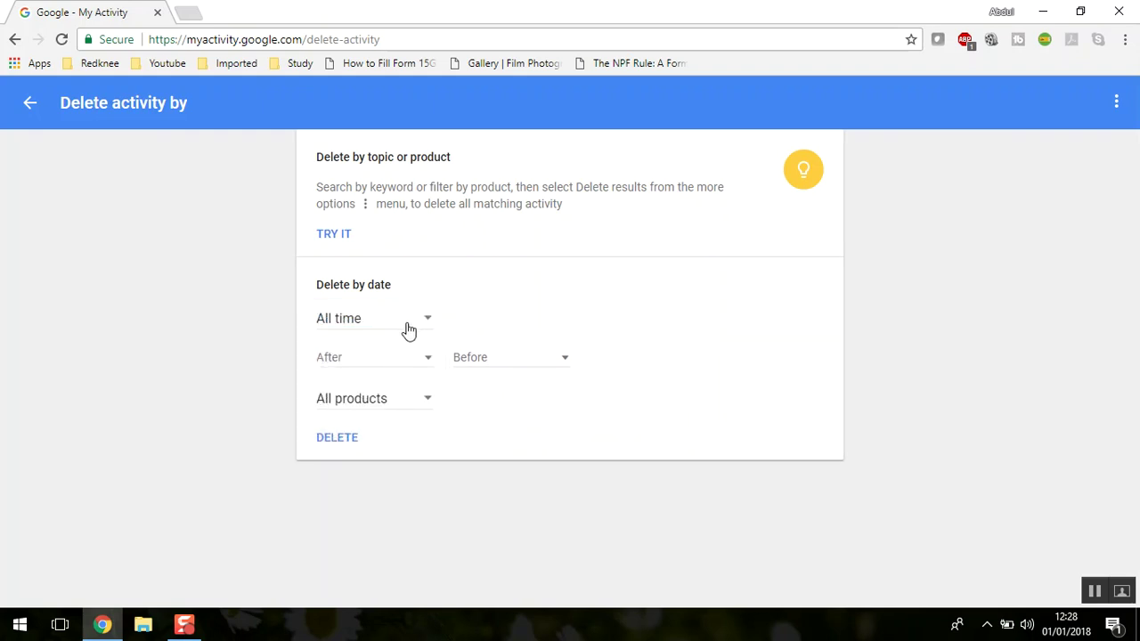
# Review the products available for deletion and choose All products
pyautogui.click(429, 402)
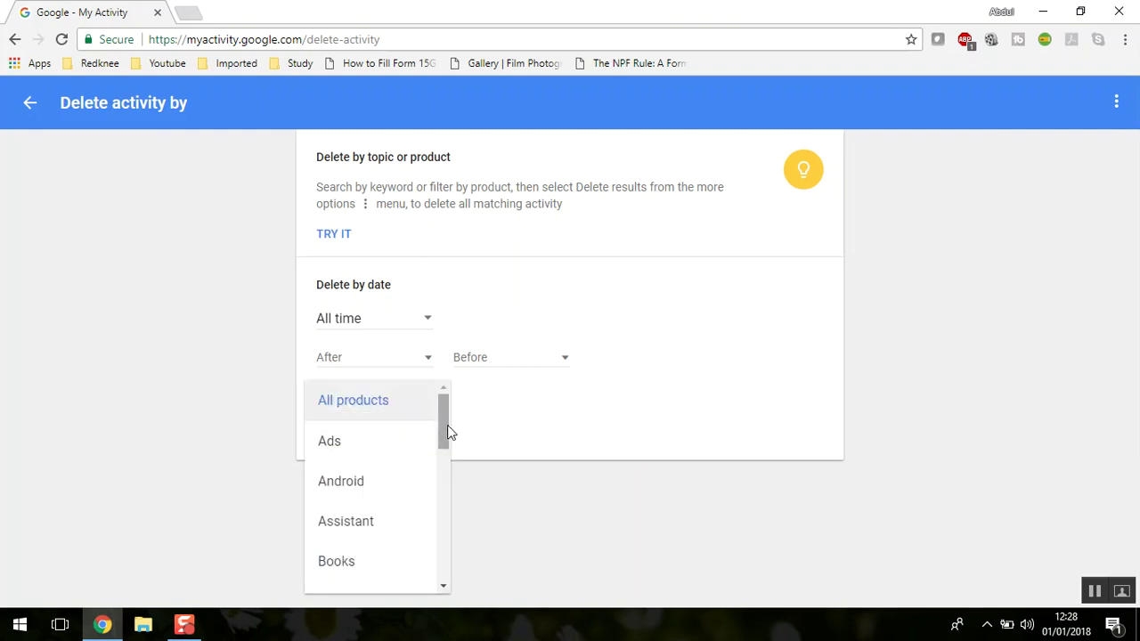
pyautogui.moveTo(446, 425); pyautogui.dragTo(440, 454)
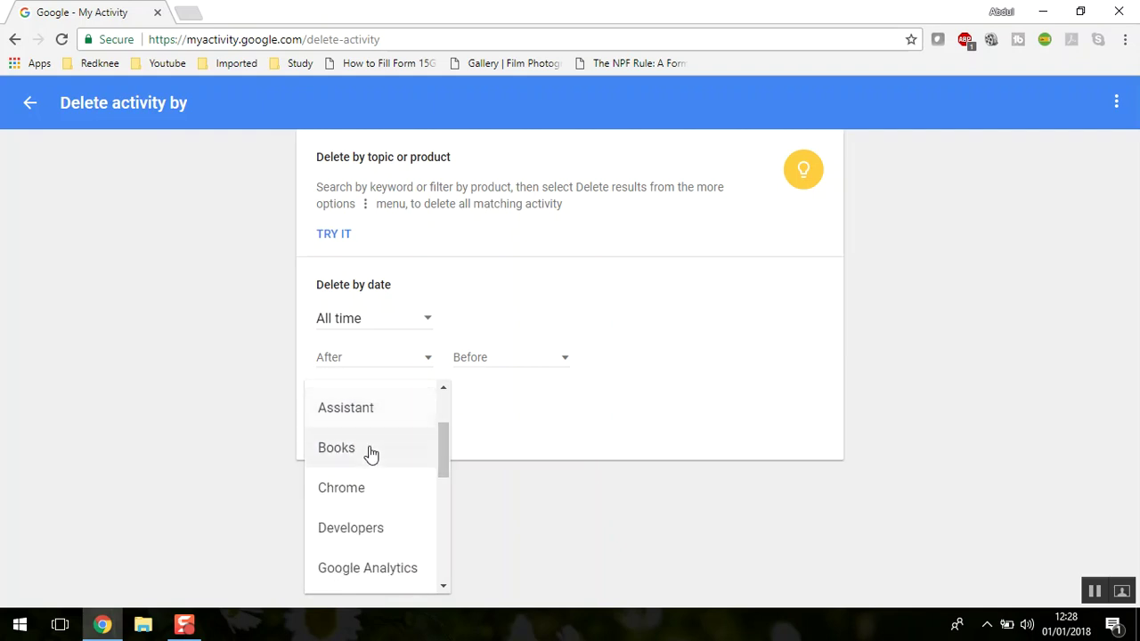
pyautogui.scroll(-2, 385, 496)
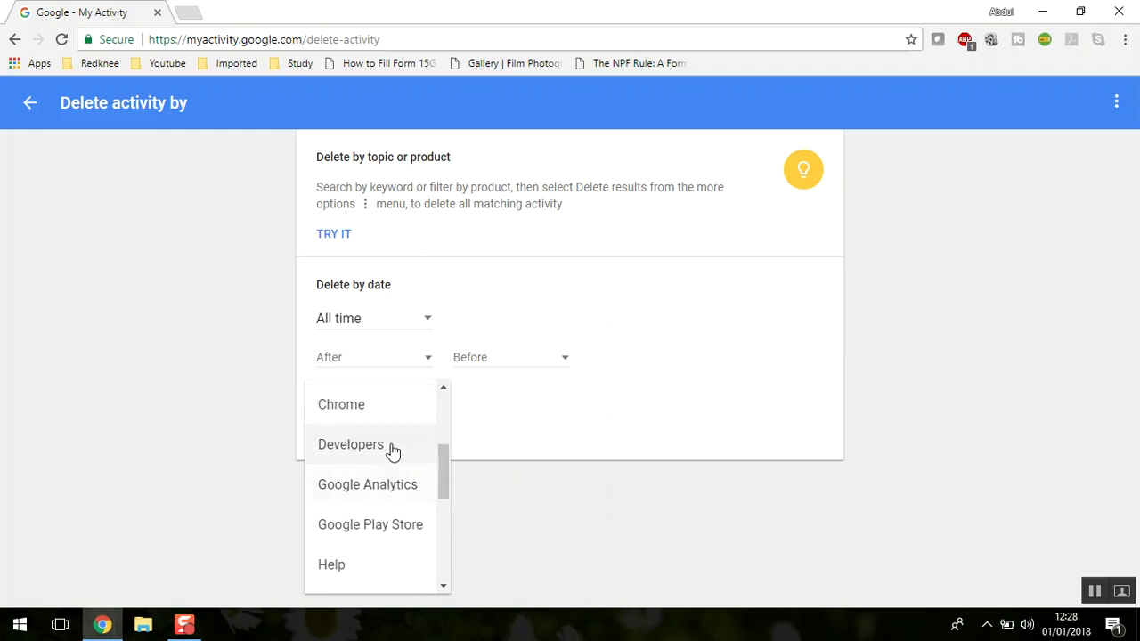
pyautogui.scroll(-4, 403, 458)
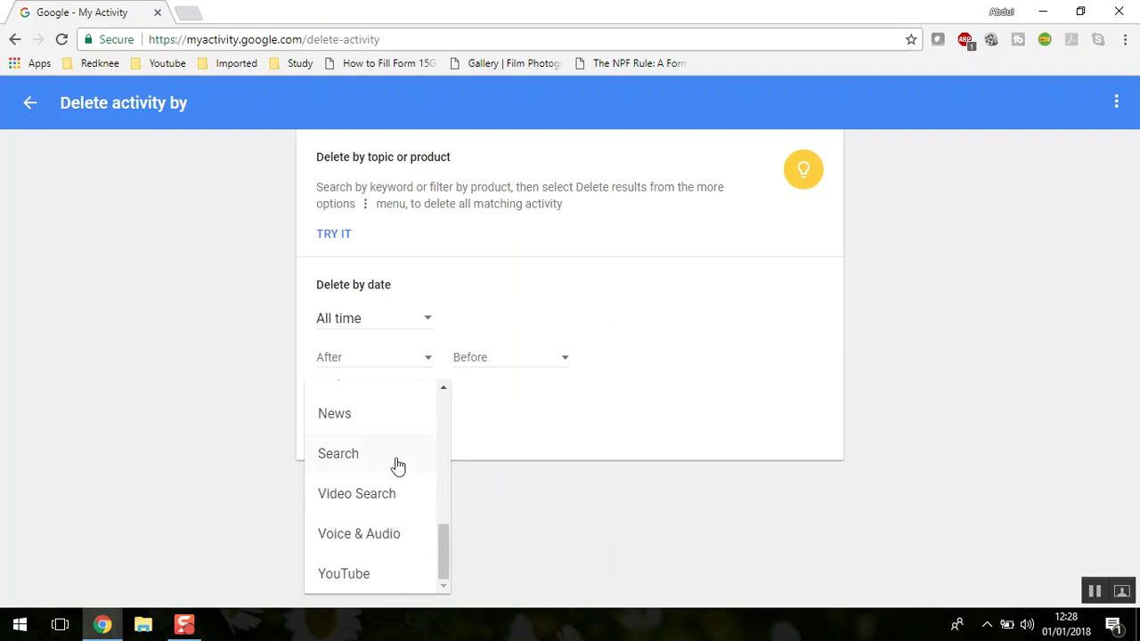
pyautogui.click(575, 440)
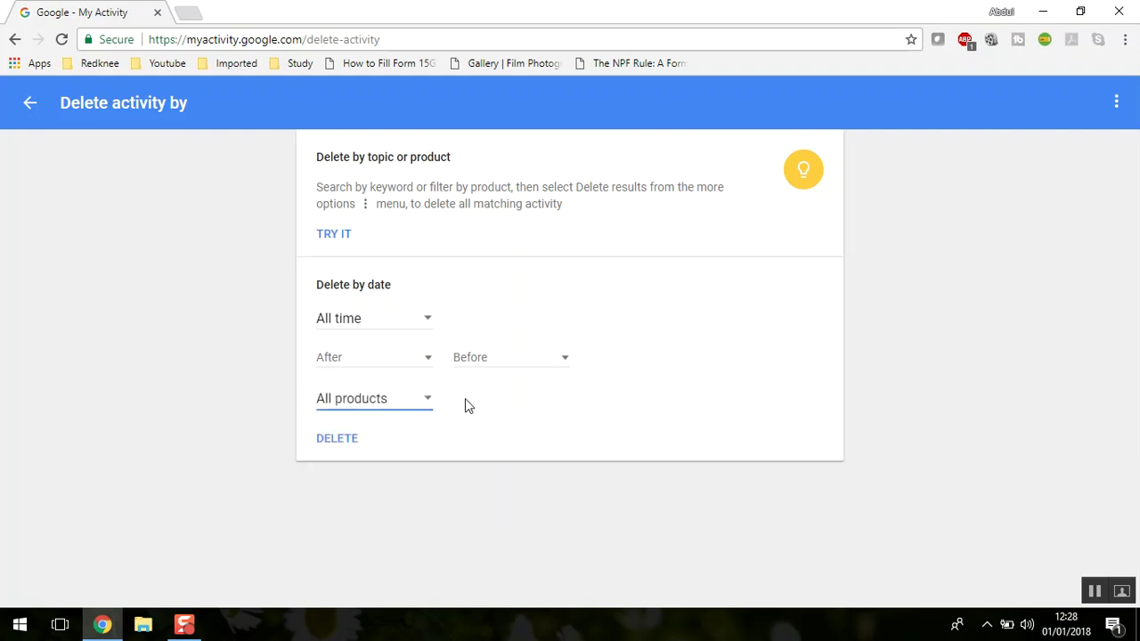
pyautogui.click(426, 403)
pyautogui.click(412, 402)
# Permanently delete the activity matching the chosen date range and products, and dismiss the accompanying notices
pyautogui.click(343, 441)
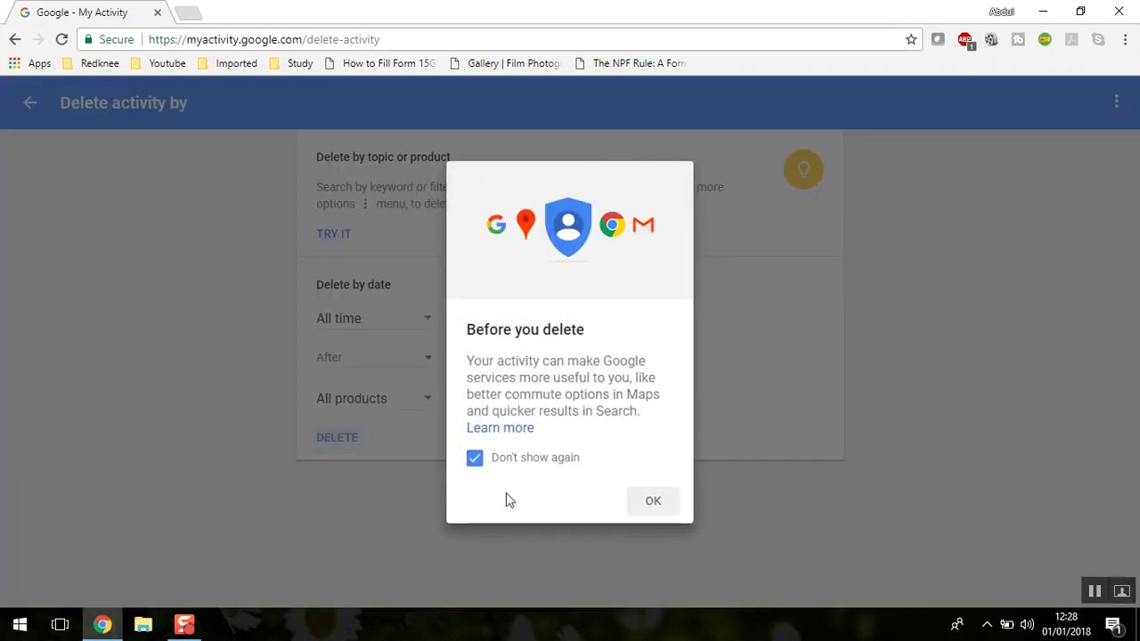
pyautogui.click(651, 501)
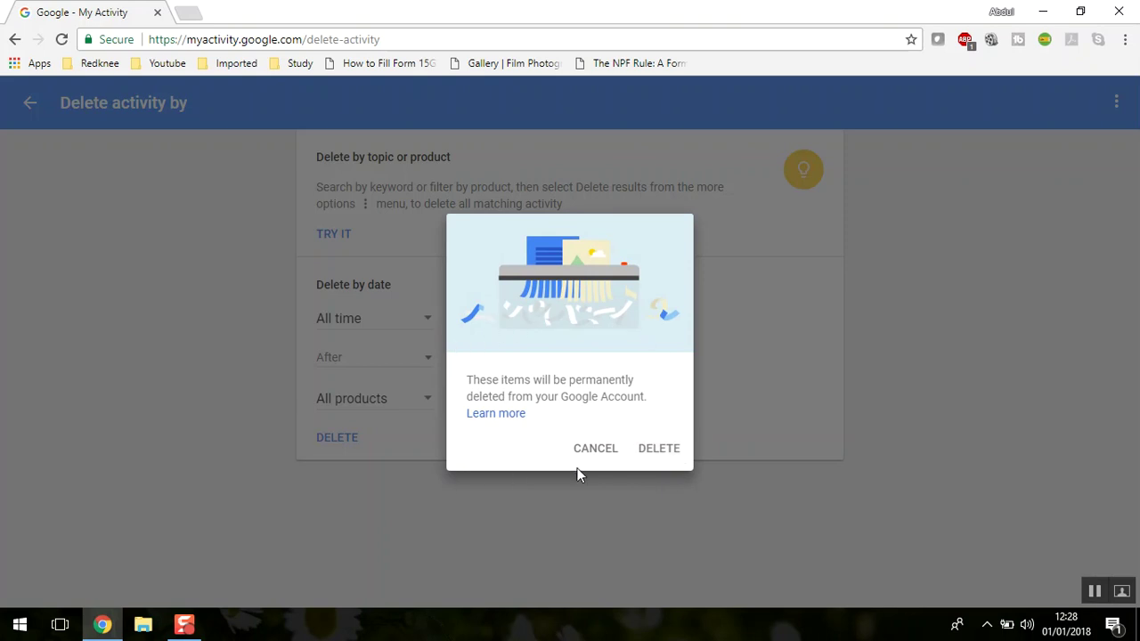
pyautogui.moveTo(491, 380); pyautogui.dragTo(630, 395)
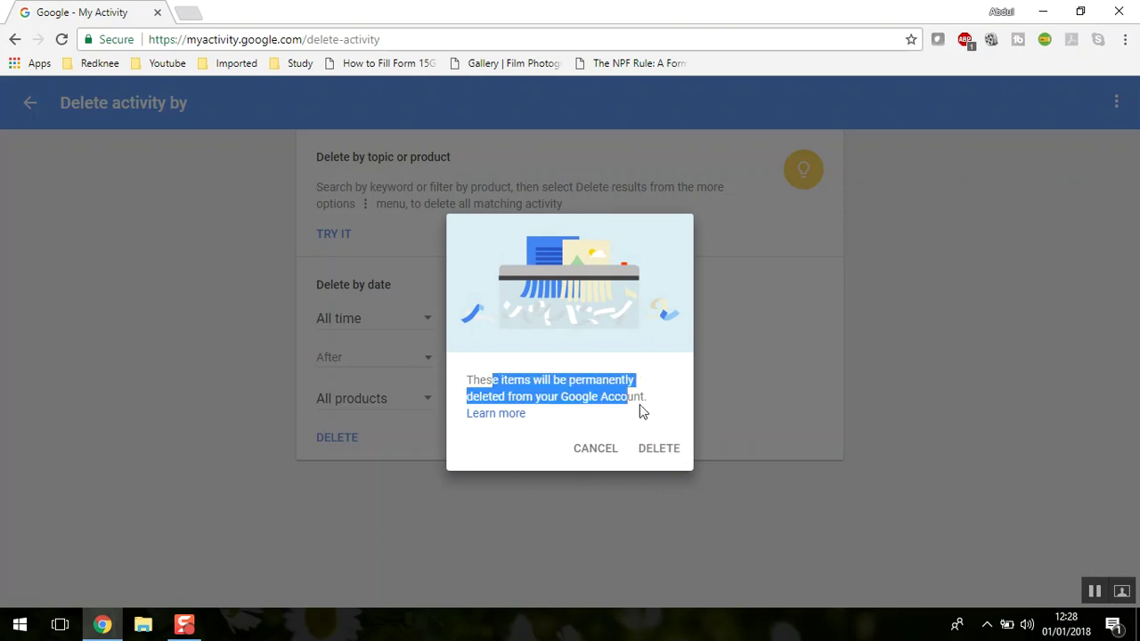
pyautogui.click(646, 411)
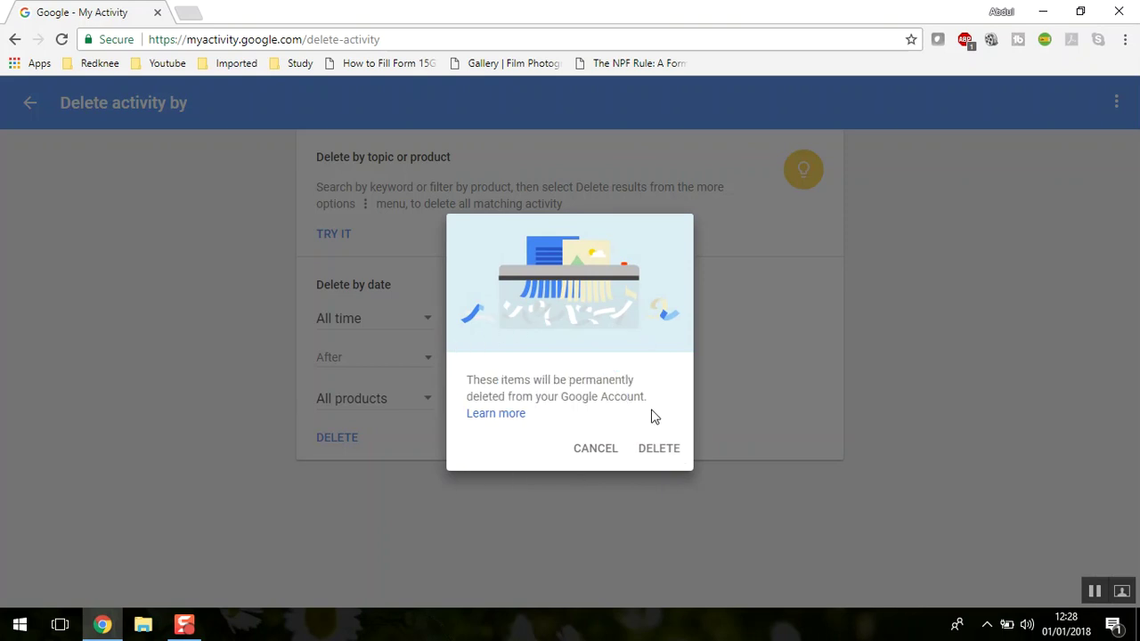
pyautogui.click(668, 454)
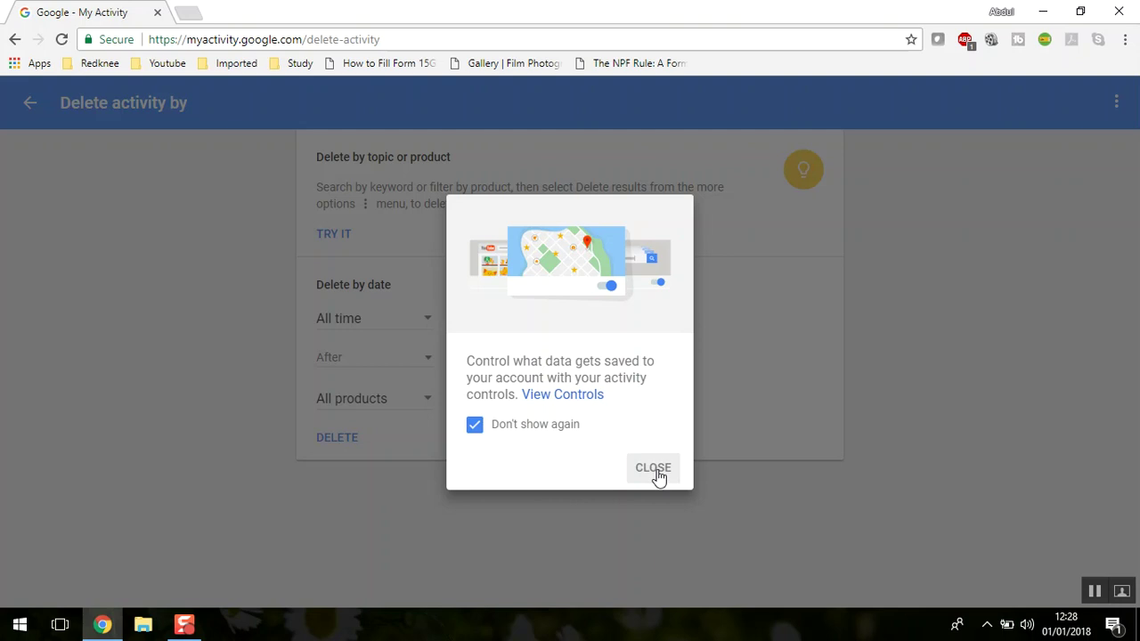
pyautogui.click(659, 478)
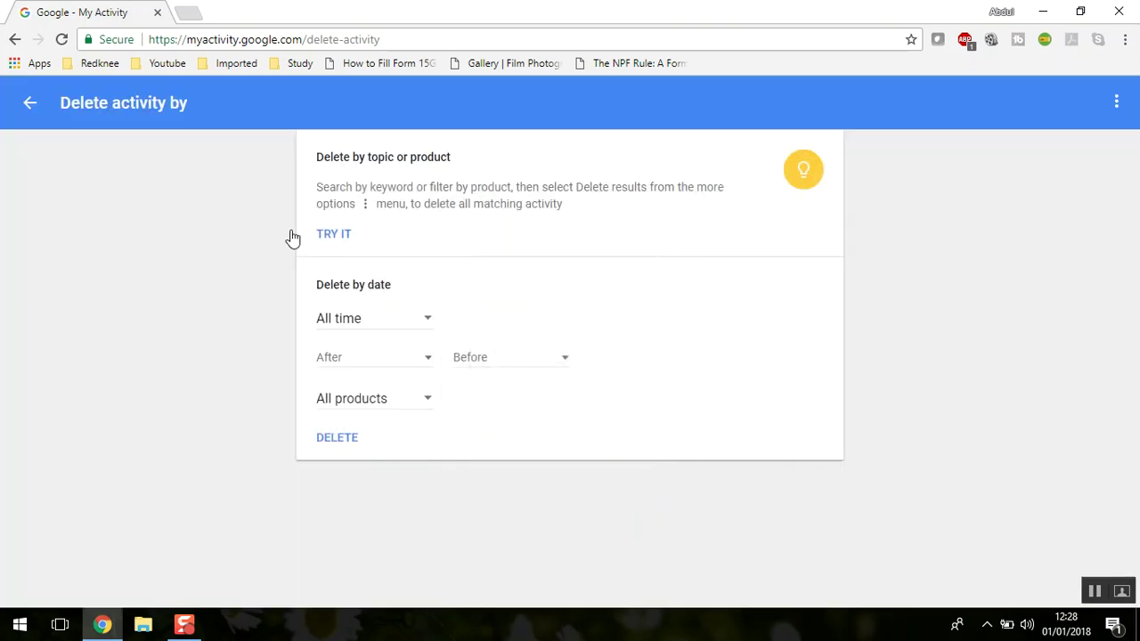
# Return to the My Activity overview and open Activity controls to review the Web & App Activity and Location History settings
pyautogui.click(29, 104)
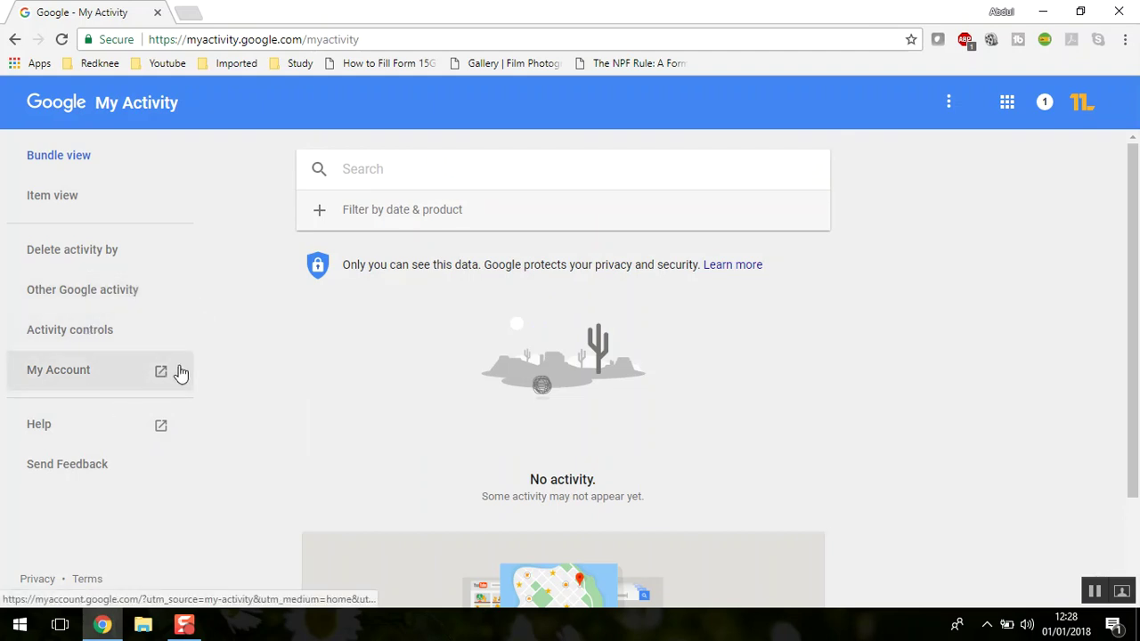
pyautogui.click(116, 333)
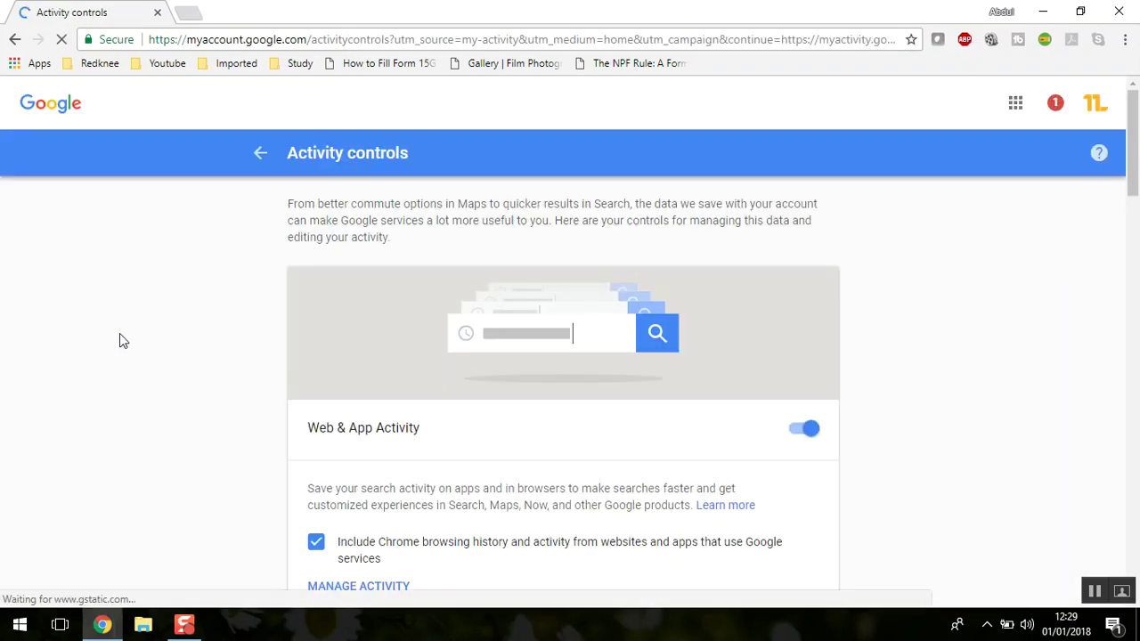
pyautogui.scroll(-2, 120, 333)
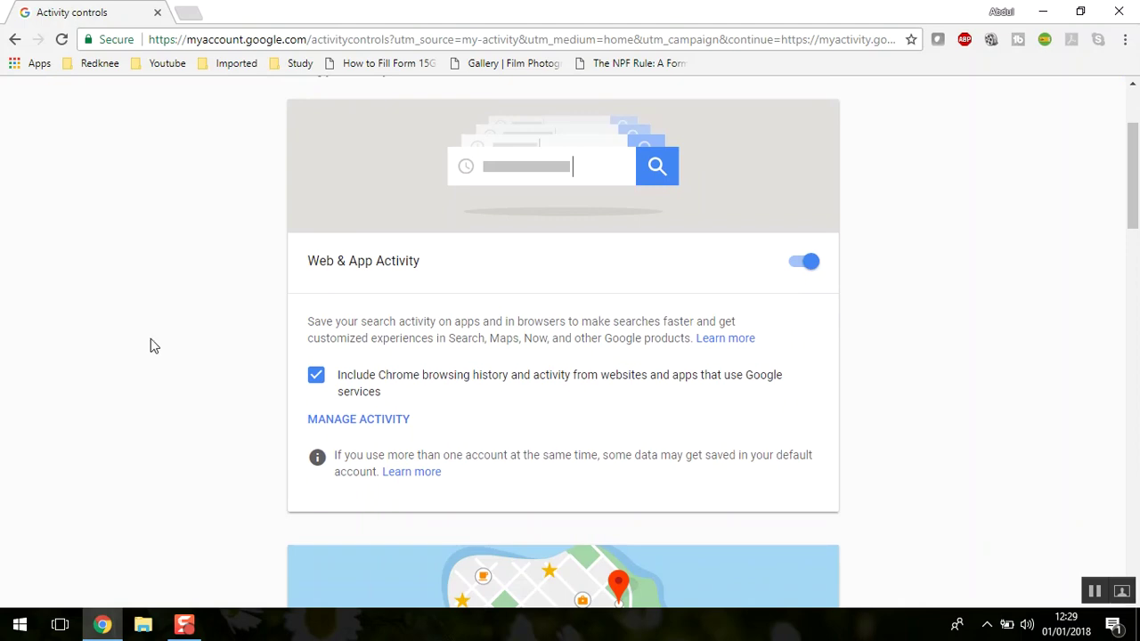
pyautogui.scroll(3, 239, 339)
pyautogui.scroll(-3, 238, 339)
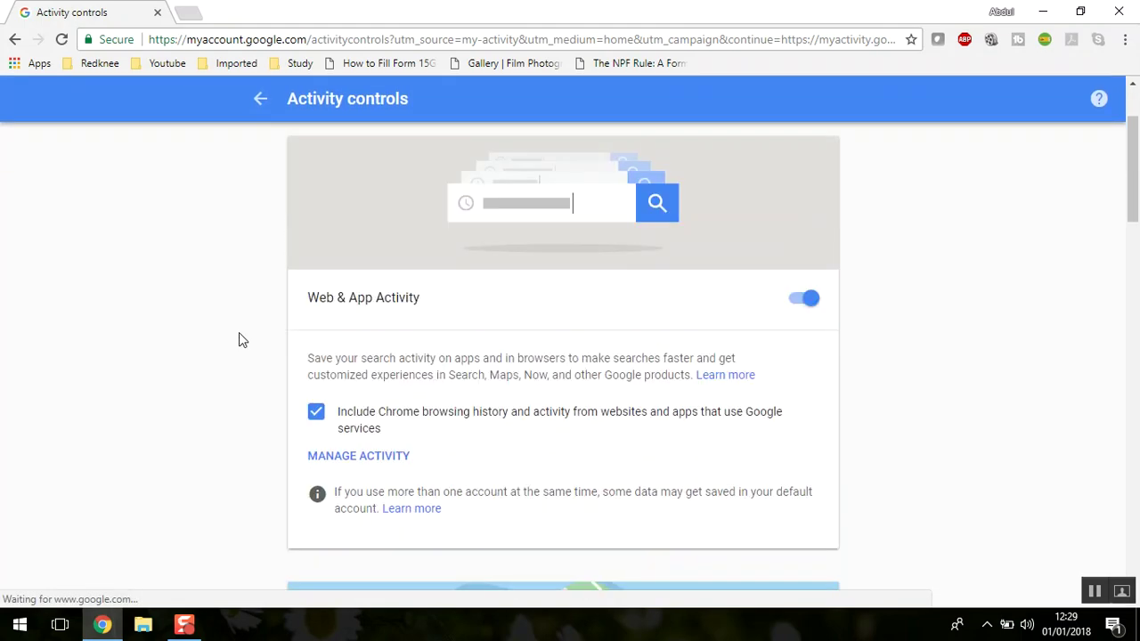
pyautogui.scroll(-5, 359, 318)
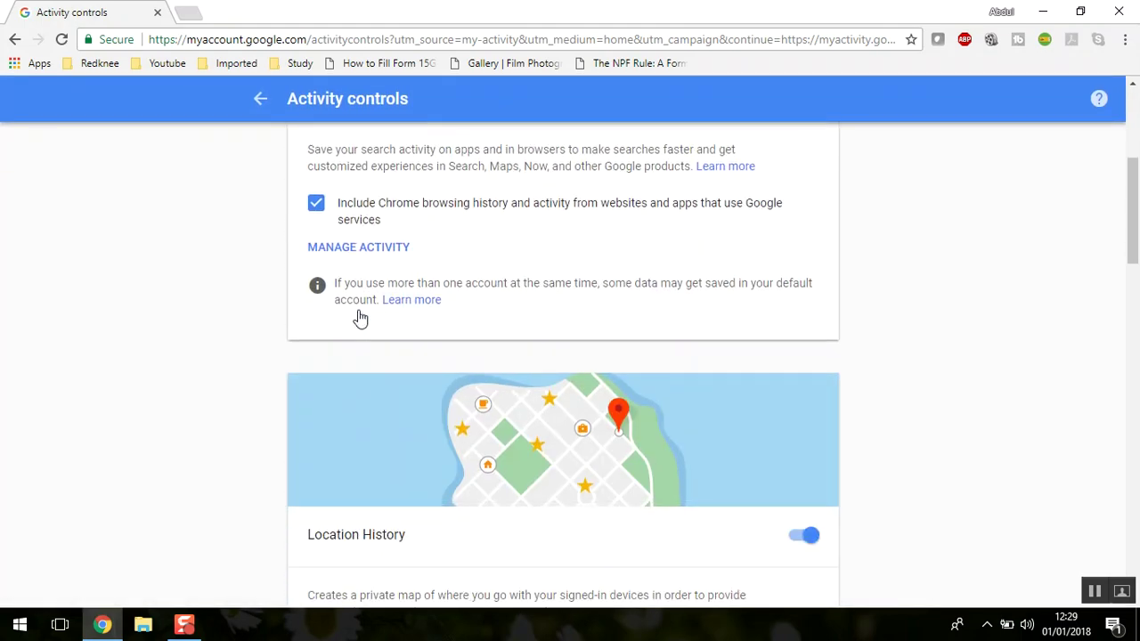
pyautogui.scroll(2, 356, 303)
pyautogui.scroll(5, 783, 294)
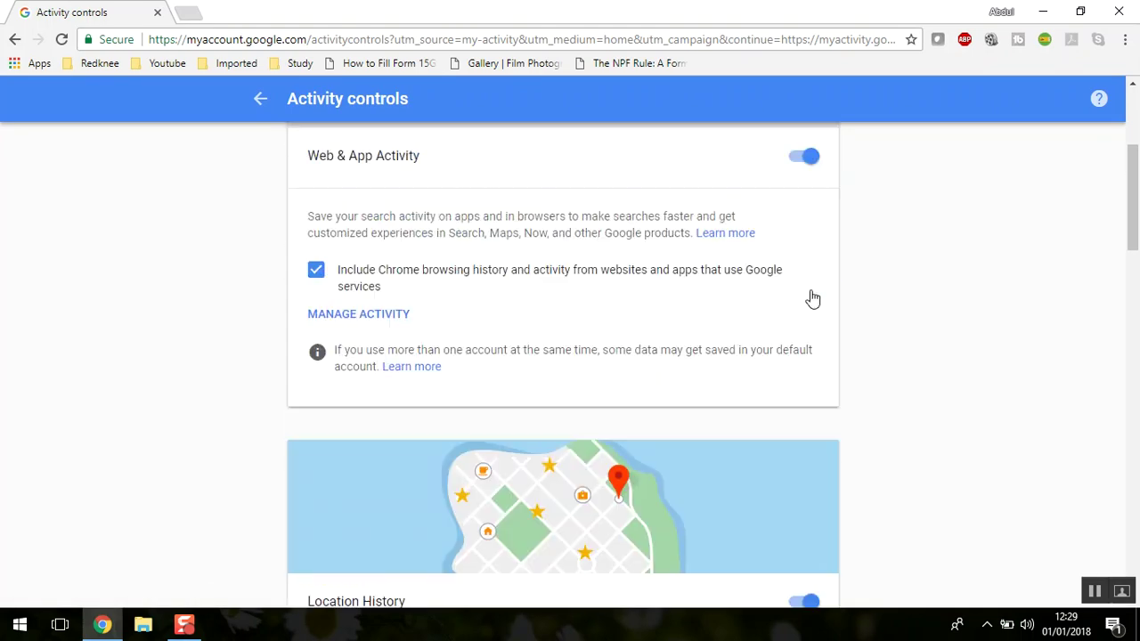
# Check the pause prompt for Web & App Activity, close it without pausing, and dismiss the feedback survey
pyautogui.click(806, 261)
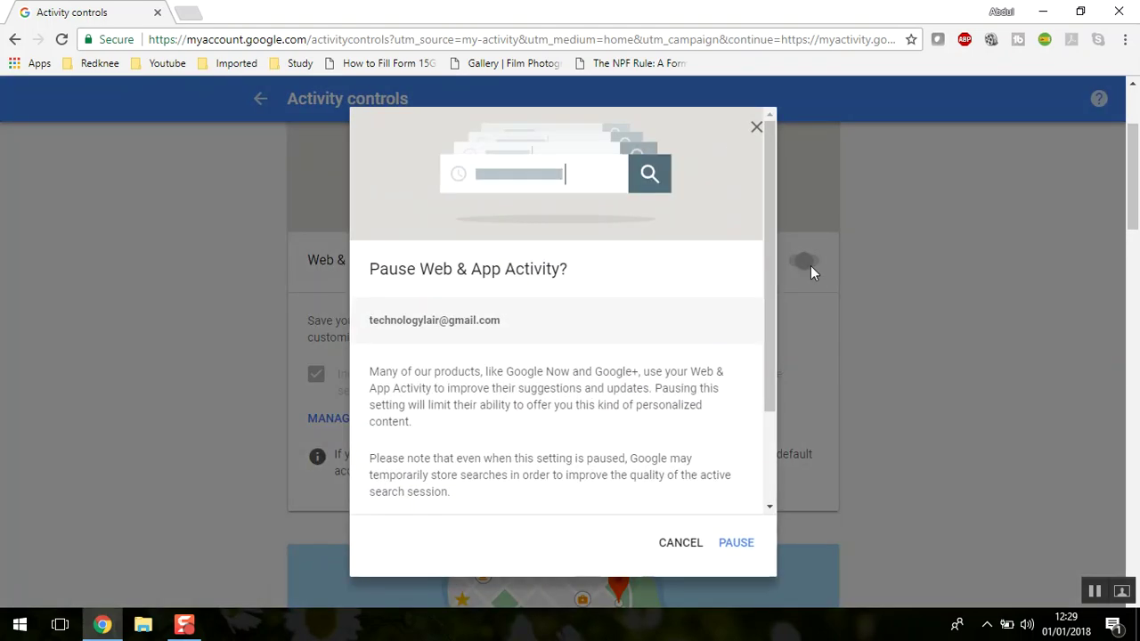
pyautogui.click(753, 124)
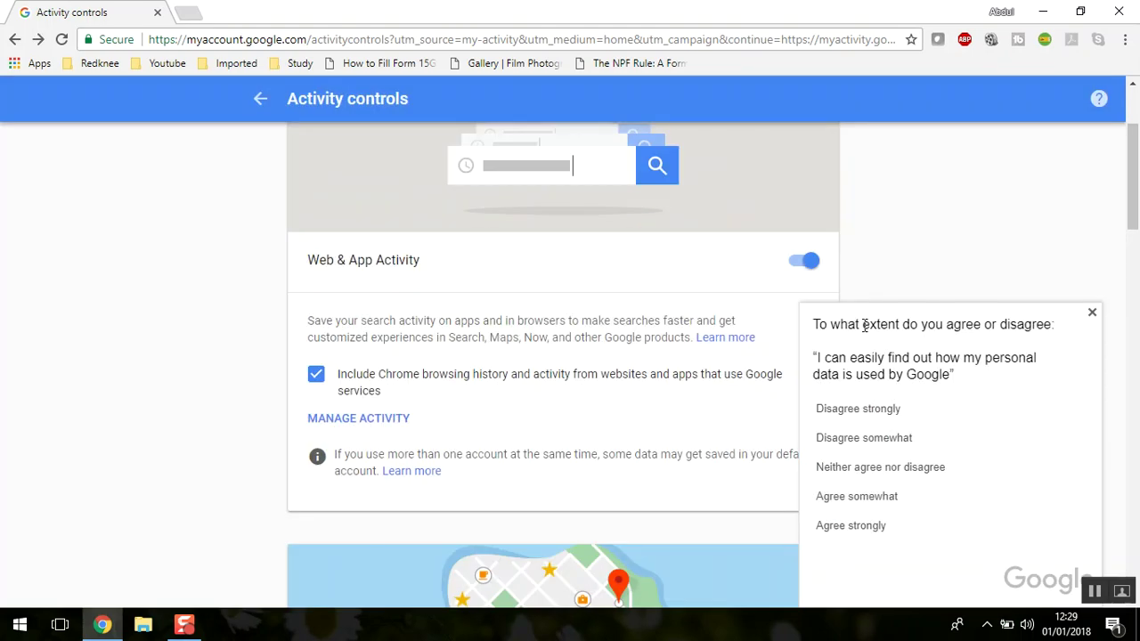
pyautogui.click(805, 262)
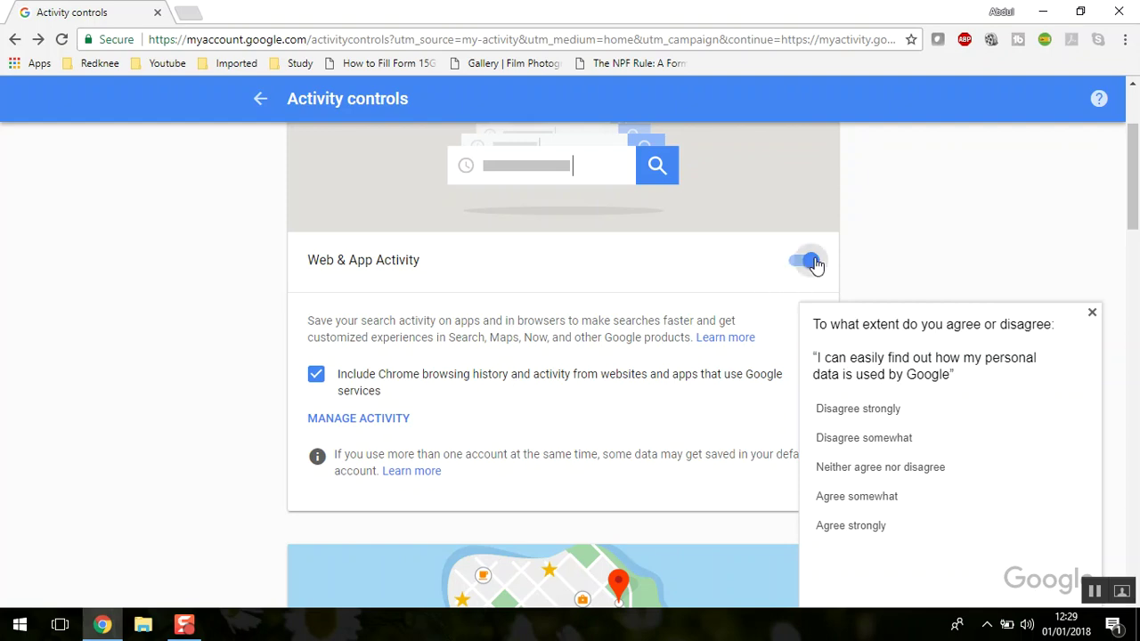
pyautogui.click(757, 128)
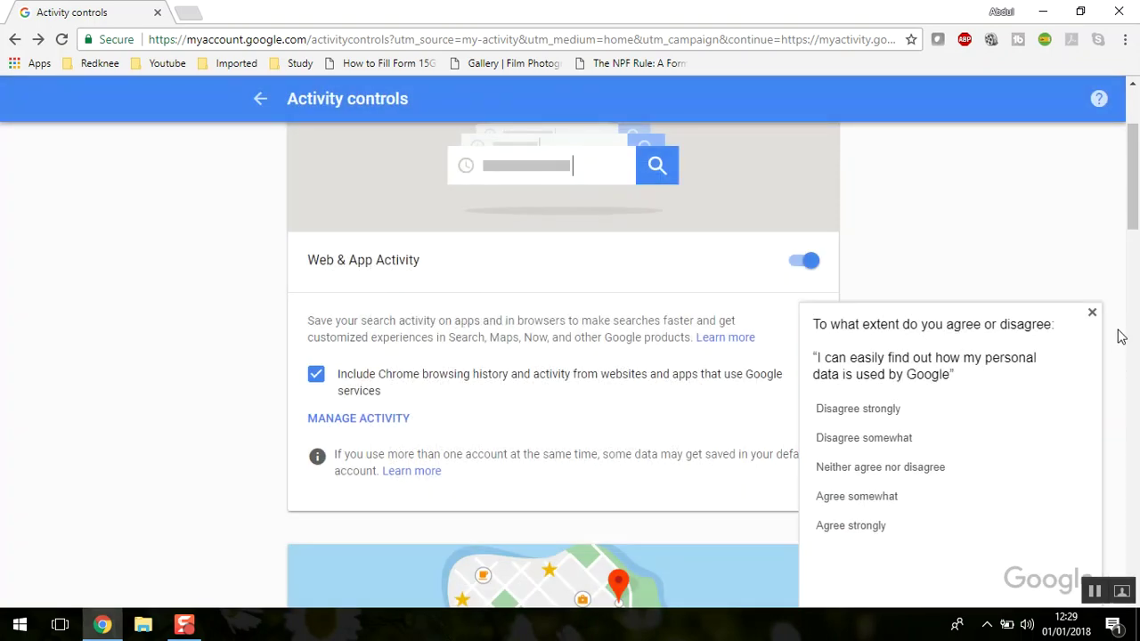
pyautogui.click(1091, 312)
# Check the pause prompt for Location History and close it without pausing
pyautogui.scroll(-3, 762, 357)
pyautogui.scroll(-2, 762, 352)
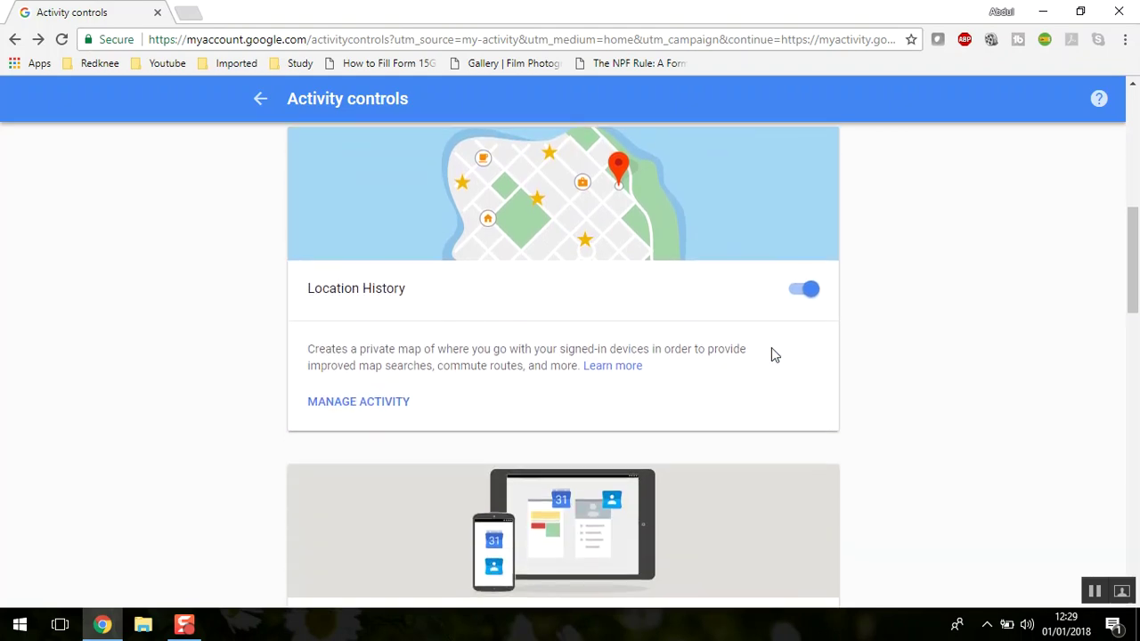
pyautogui.click(808, 292)
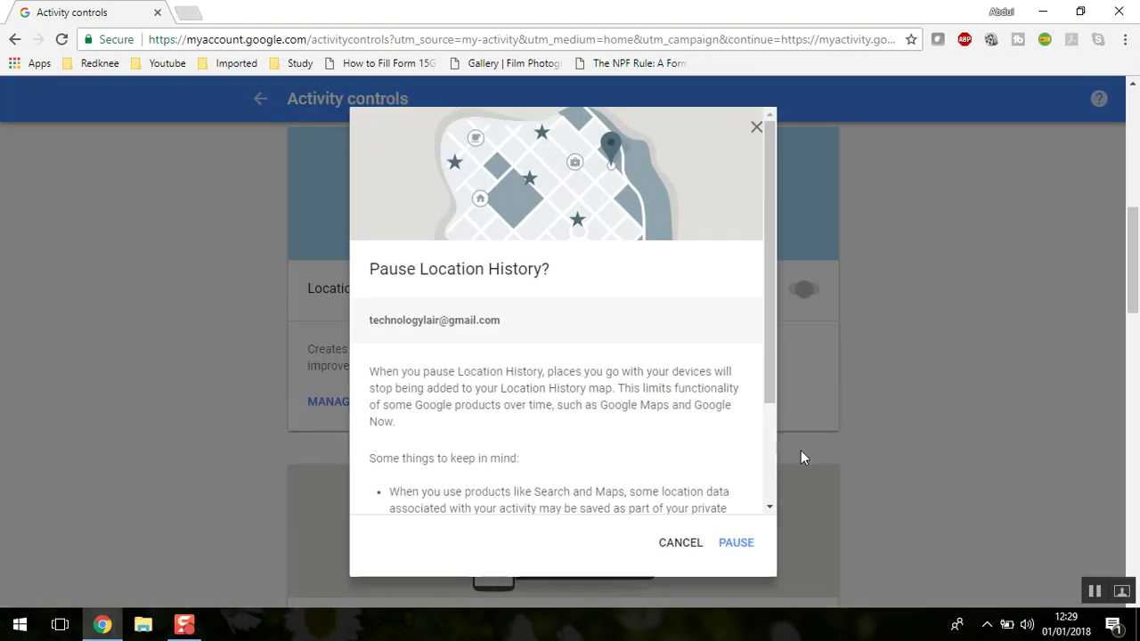
pyautogui.click(756, 128)
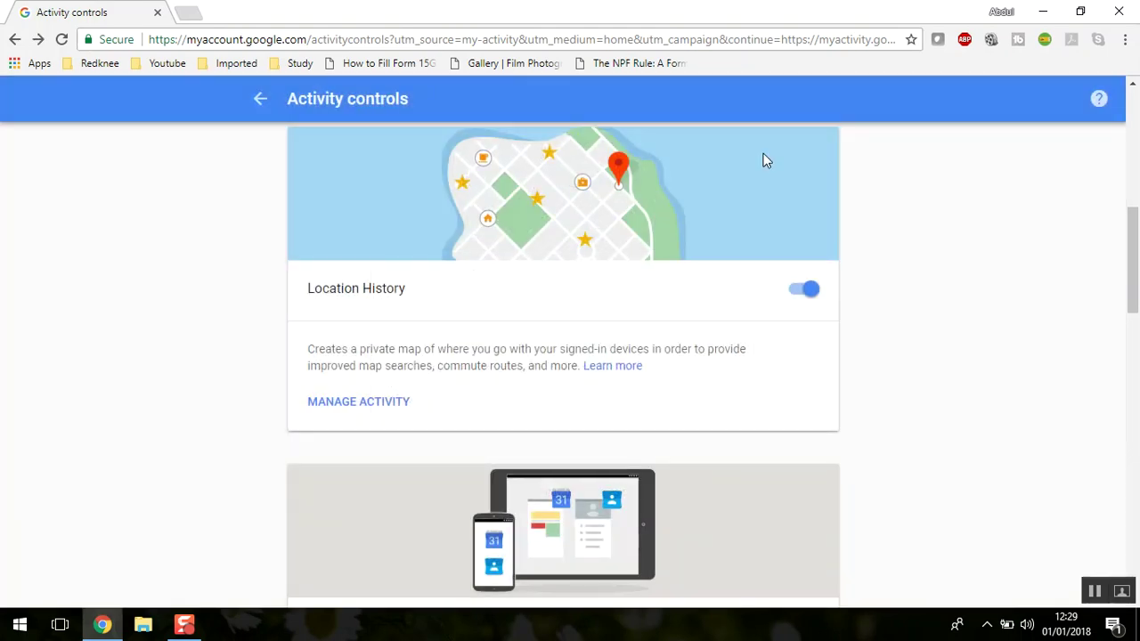
# Review the Voice & Audio Activity, YouTube Search History and YouTube Watch History controls, and return to the My Activity overview
pyautogui.scroll(-7, 758, 328)
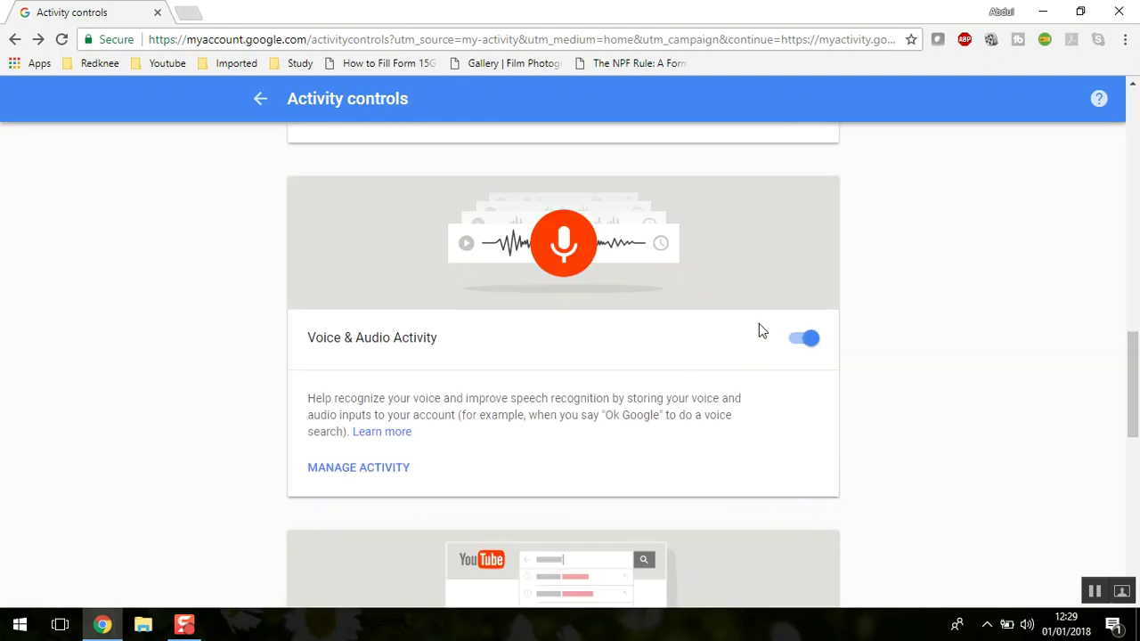
pyautogui.scroll(3, 759, 326)
pyautogui.scroll(-3, 834, 173)
pyautogui.scroll(-2, 762, 332)
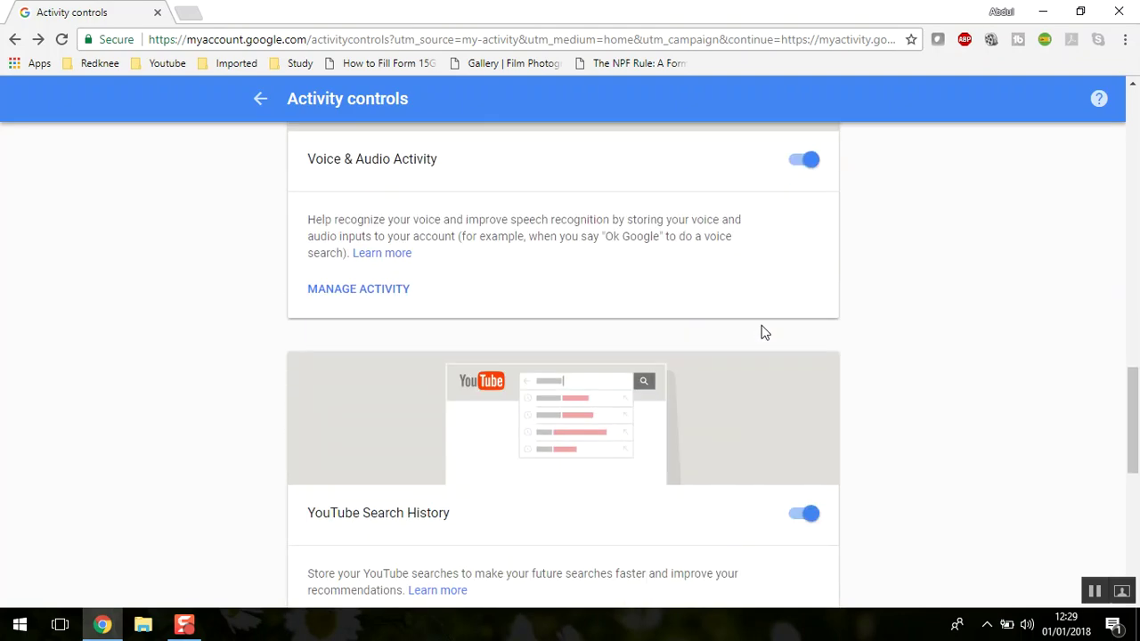
pyautogui.scroll(-6, 761, 332)
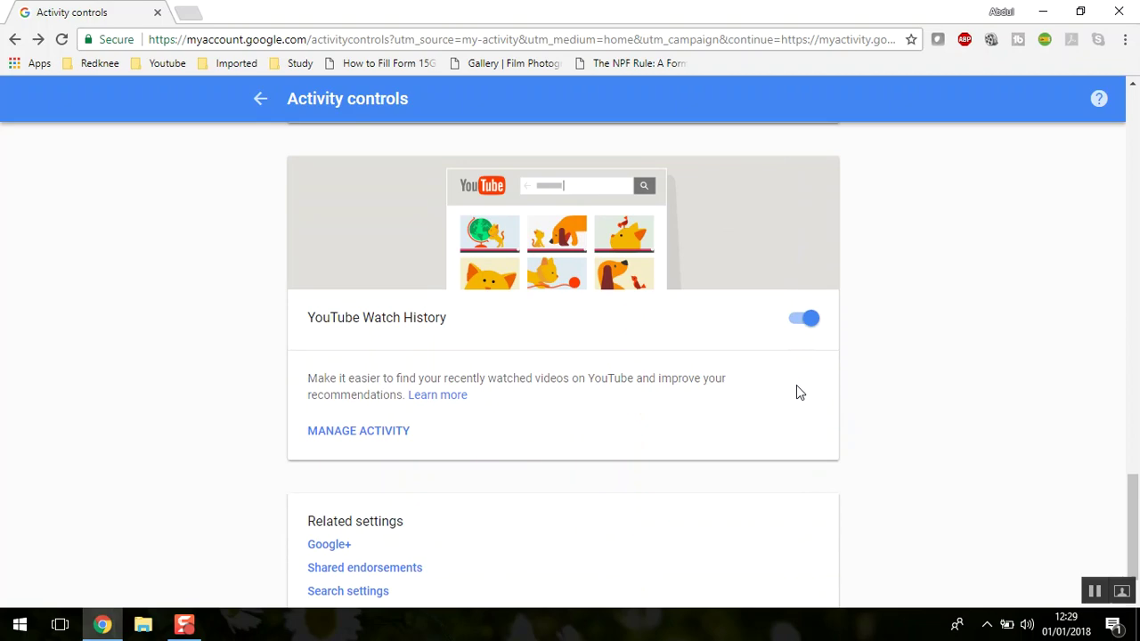
pyautogui.scroll(-1, 796, 392)
pyautogui.scroll(15, 792, 392)
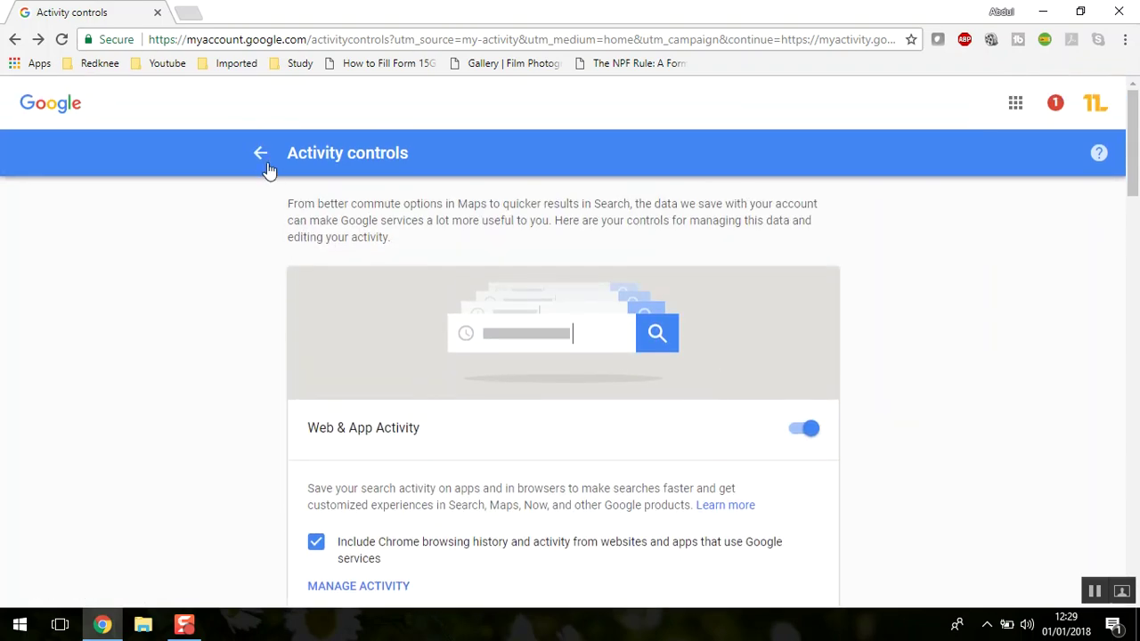
pyautogui.click(260, 153)
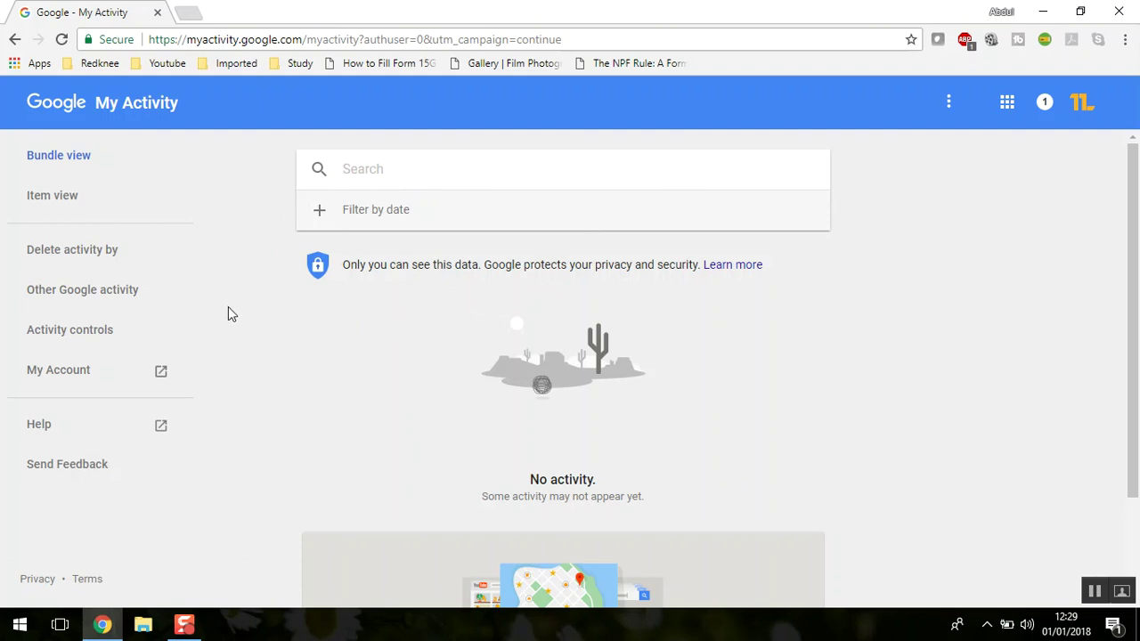
# Visit the Location History timeline from Other Google activity, skip its introduction, and view the recorded places on the map
pyautogui.click(63, 305)
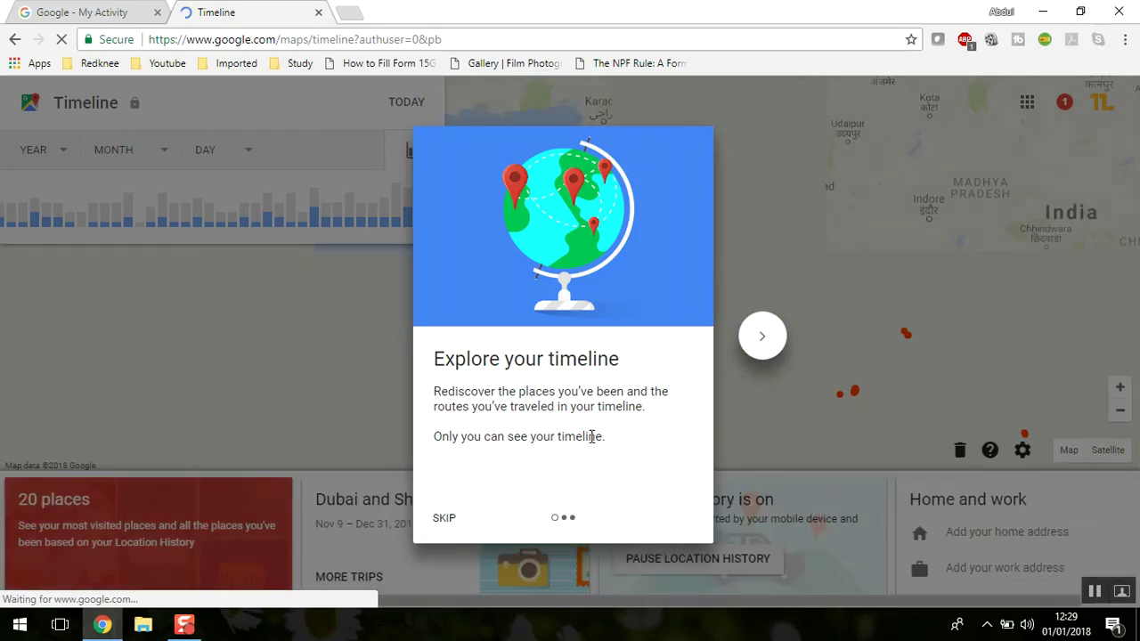
pyautogui.click(455, 522)
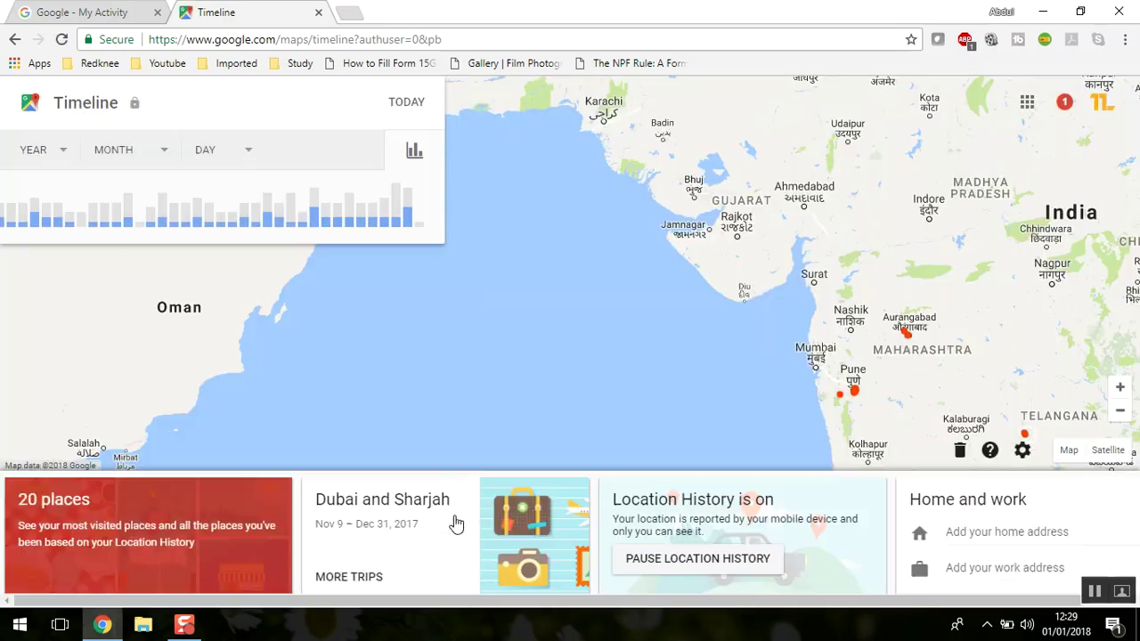
pyautogui.click(93, 14)
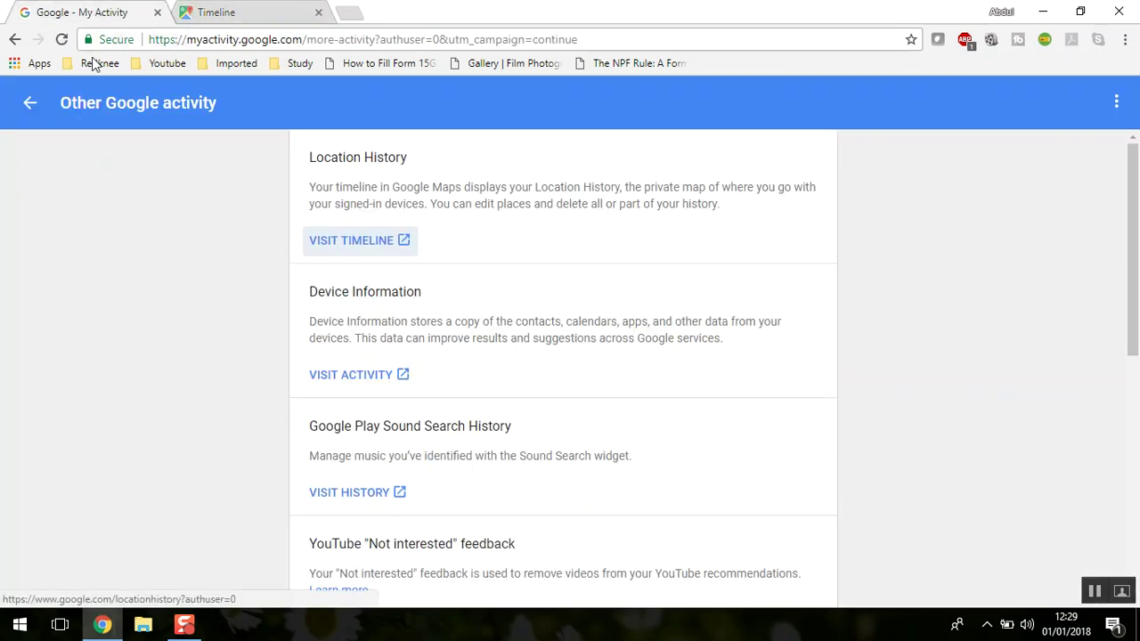
pyautogui.click(229, 11)
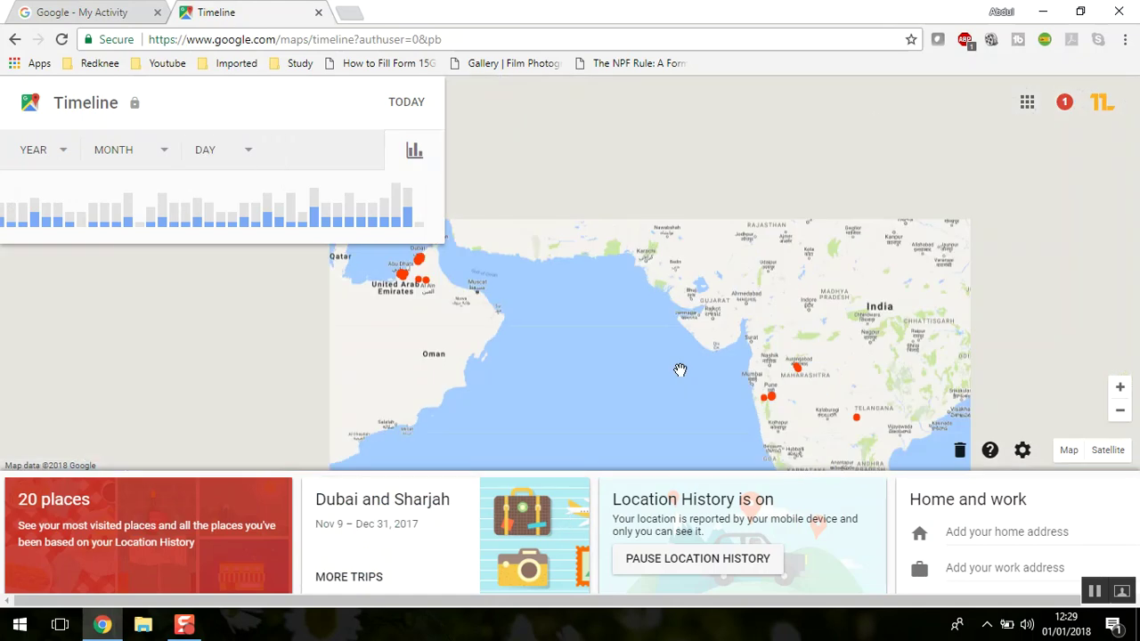
# Review the remaining entries under Other Google activity and go back to the My Activity overview to examine today's activity
pyautogui.click(100, 11)
pyautogui.scroll(-4, 408, 287)
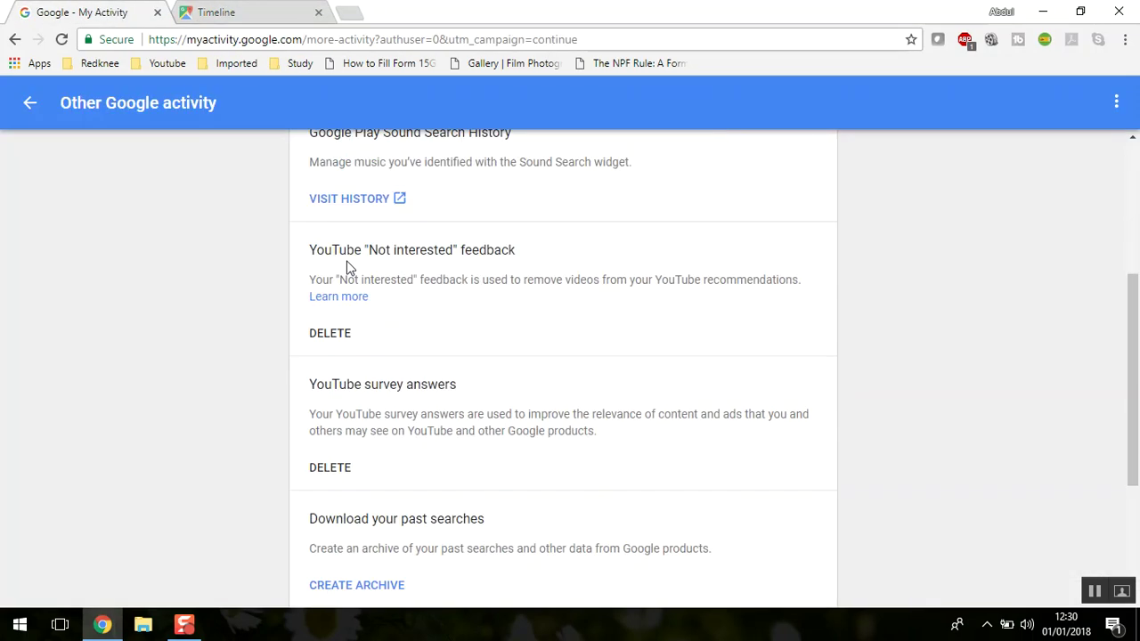
pyautogui.click(30, 103)
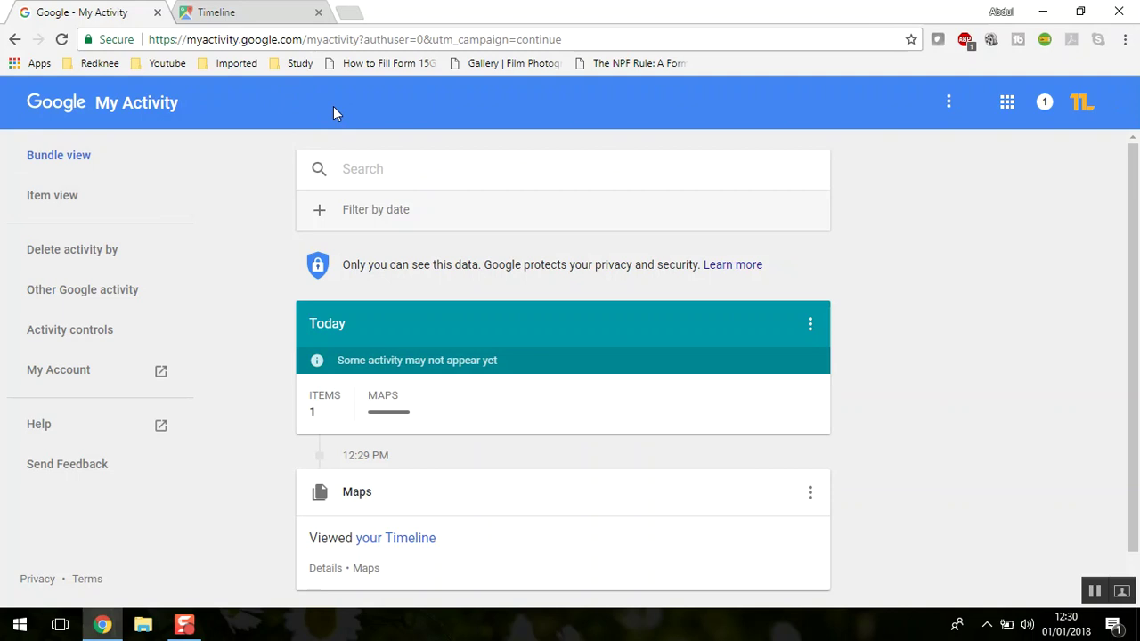
pyautogui.scroll(-1, 470, 440)
pyautogui.scroll(1, 472, 436)
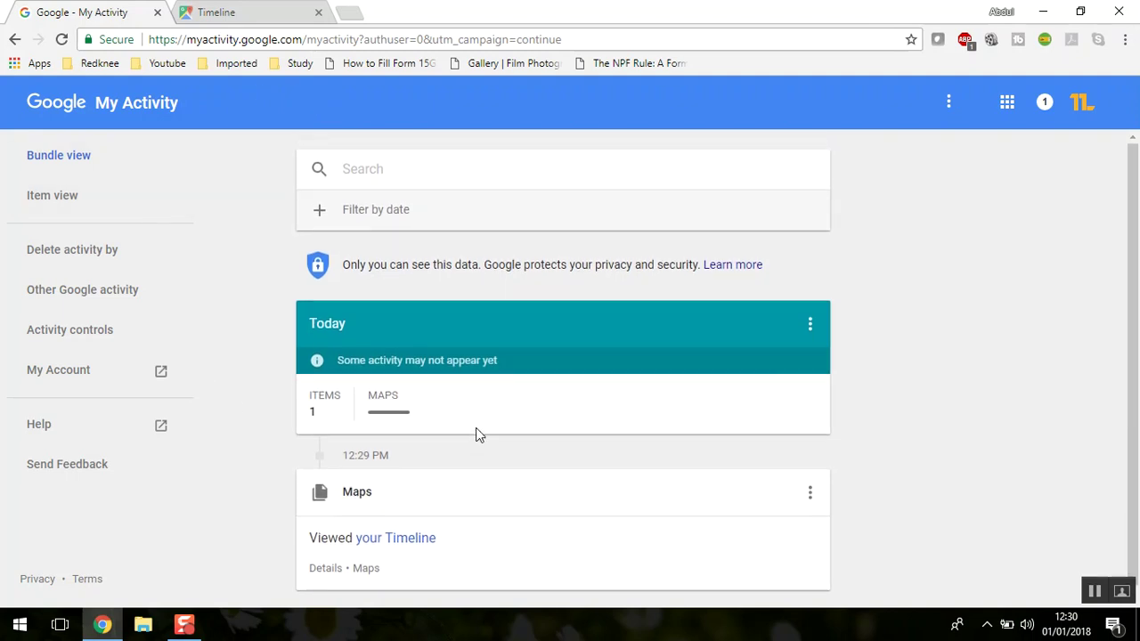